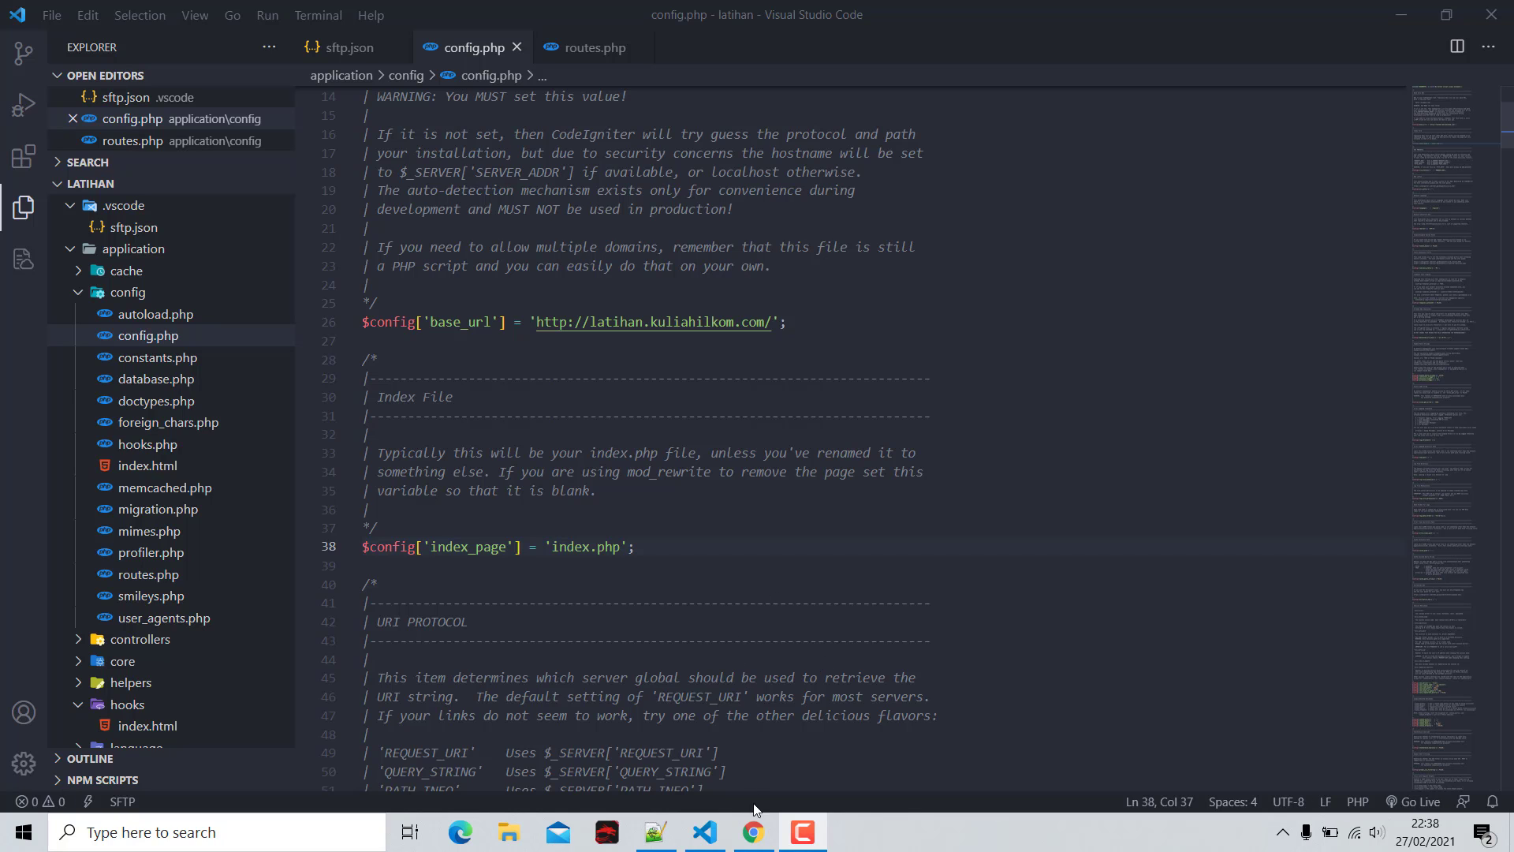
Switch to Chrome, search for niagahoster in a new tab and open the provider's hosting plans page
click(698, 734)
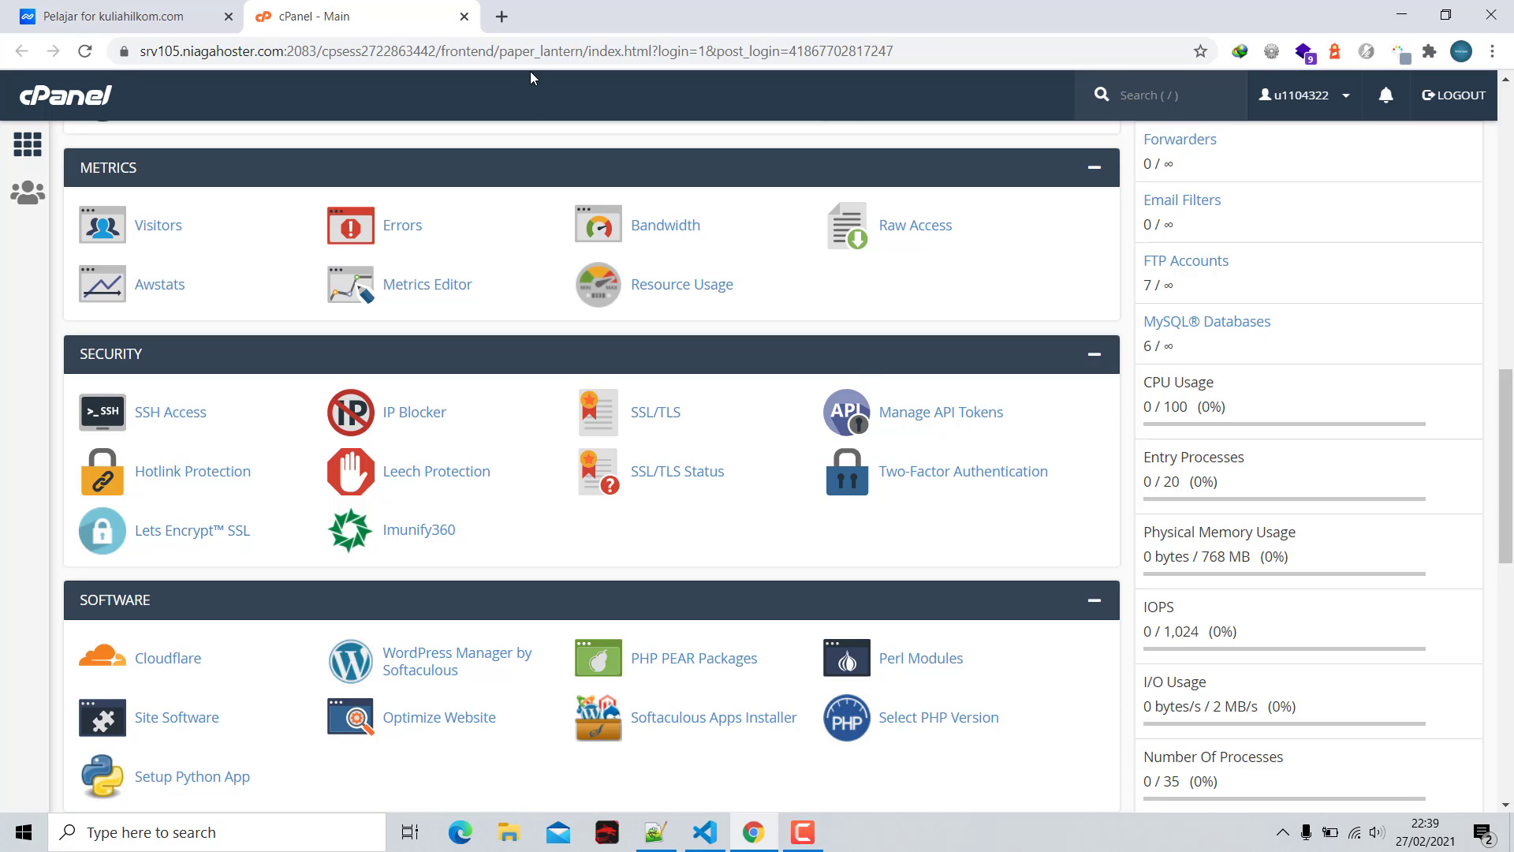
click(505, 27)
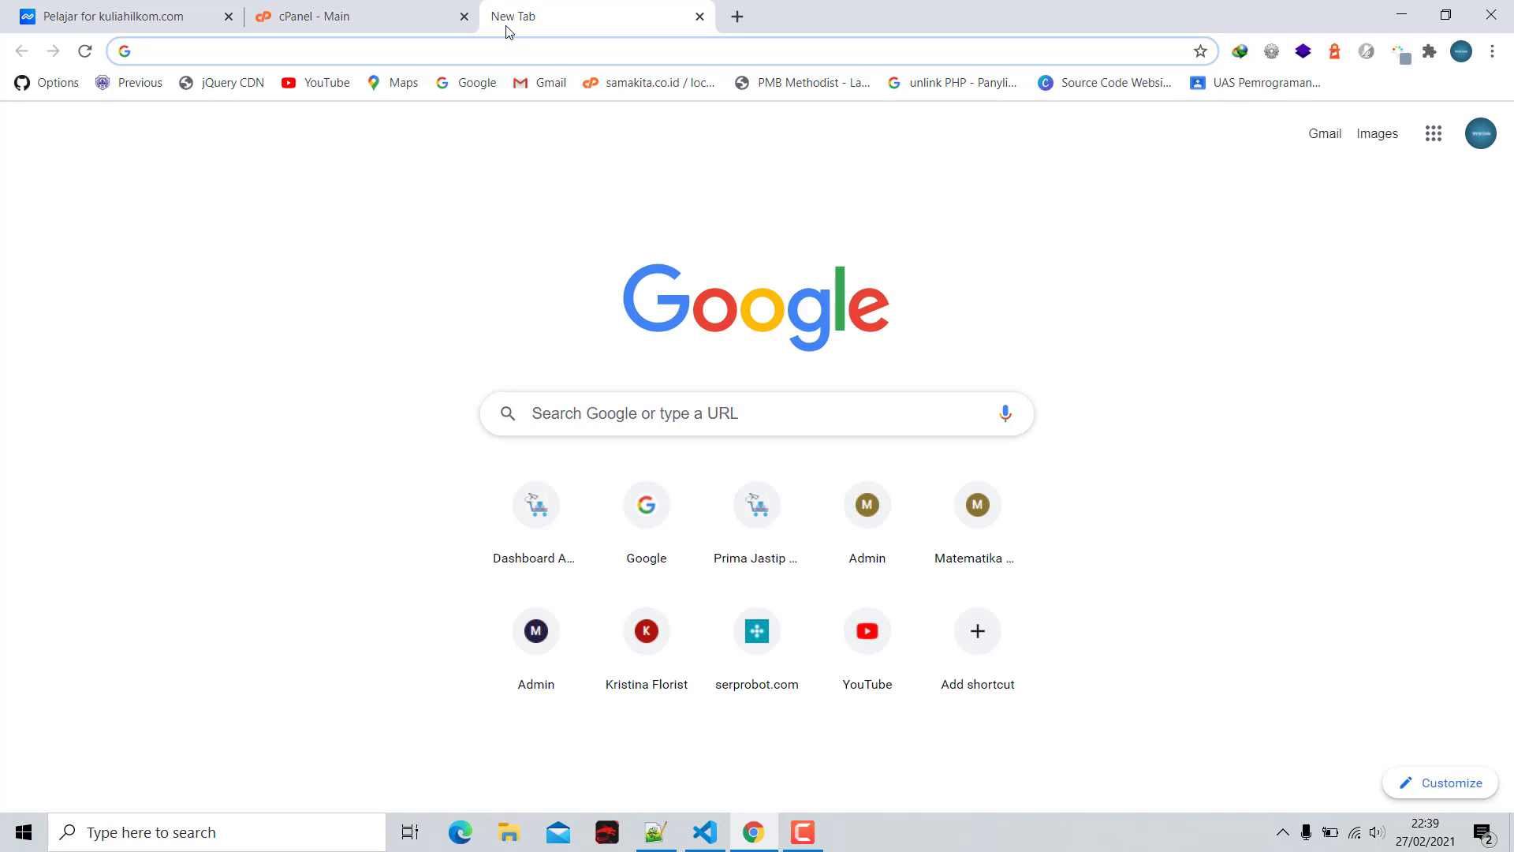
text(niagahoster)
key(Return)
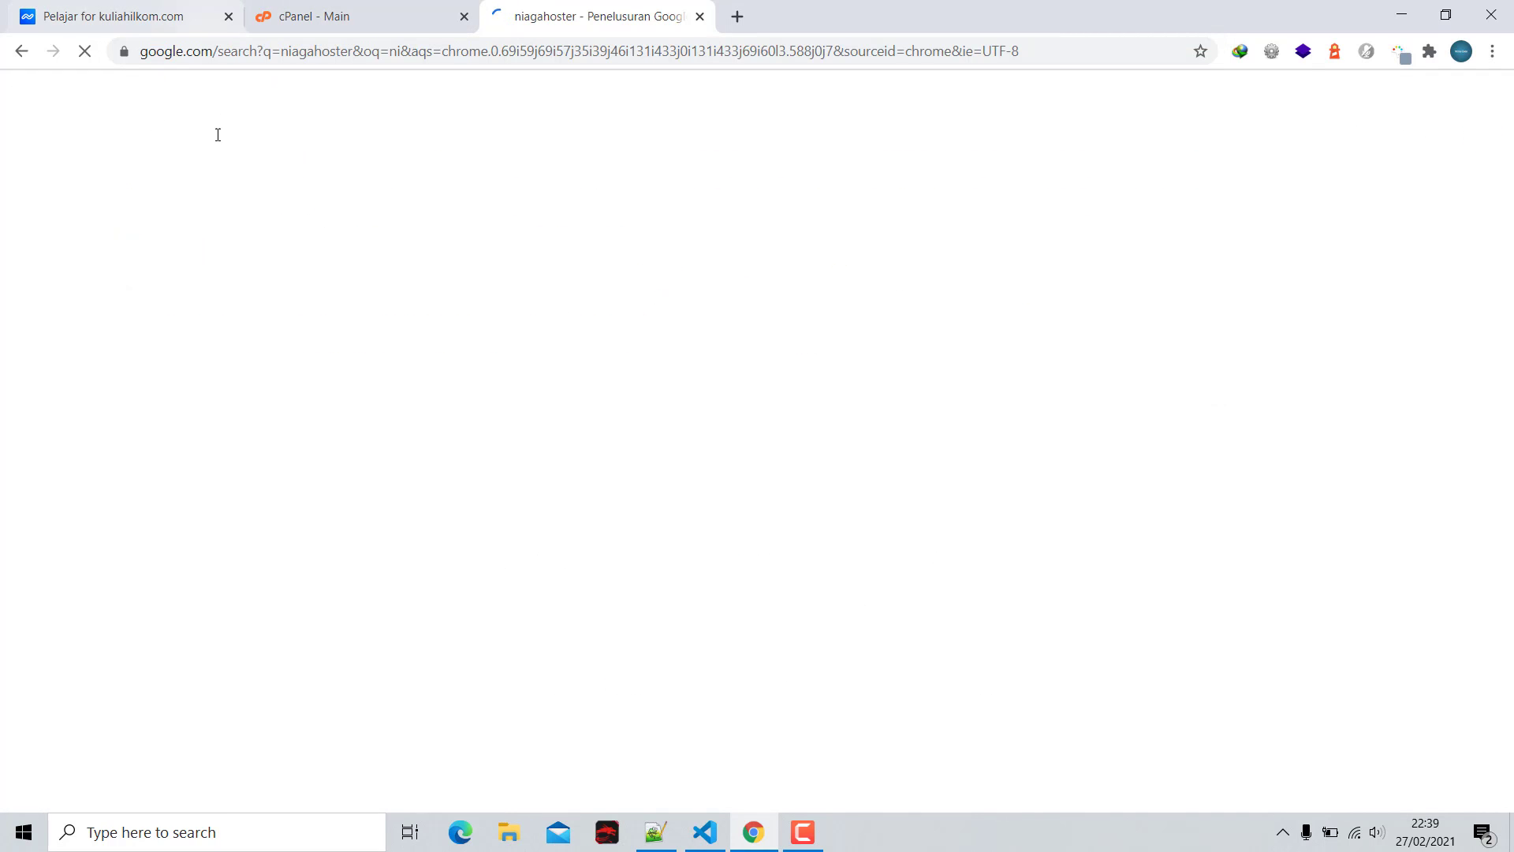
click(244, 278)
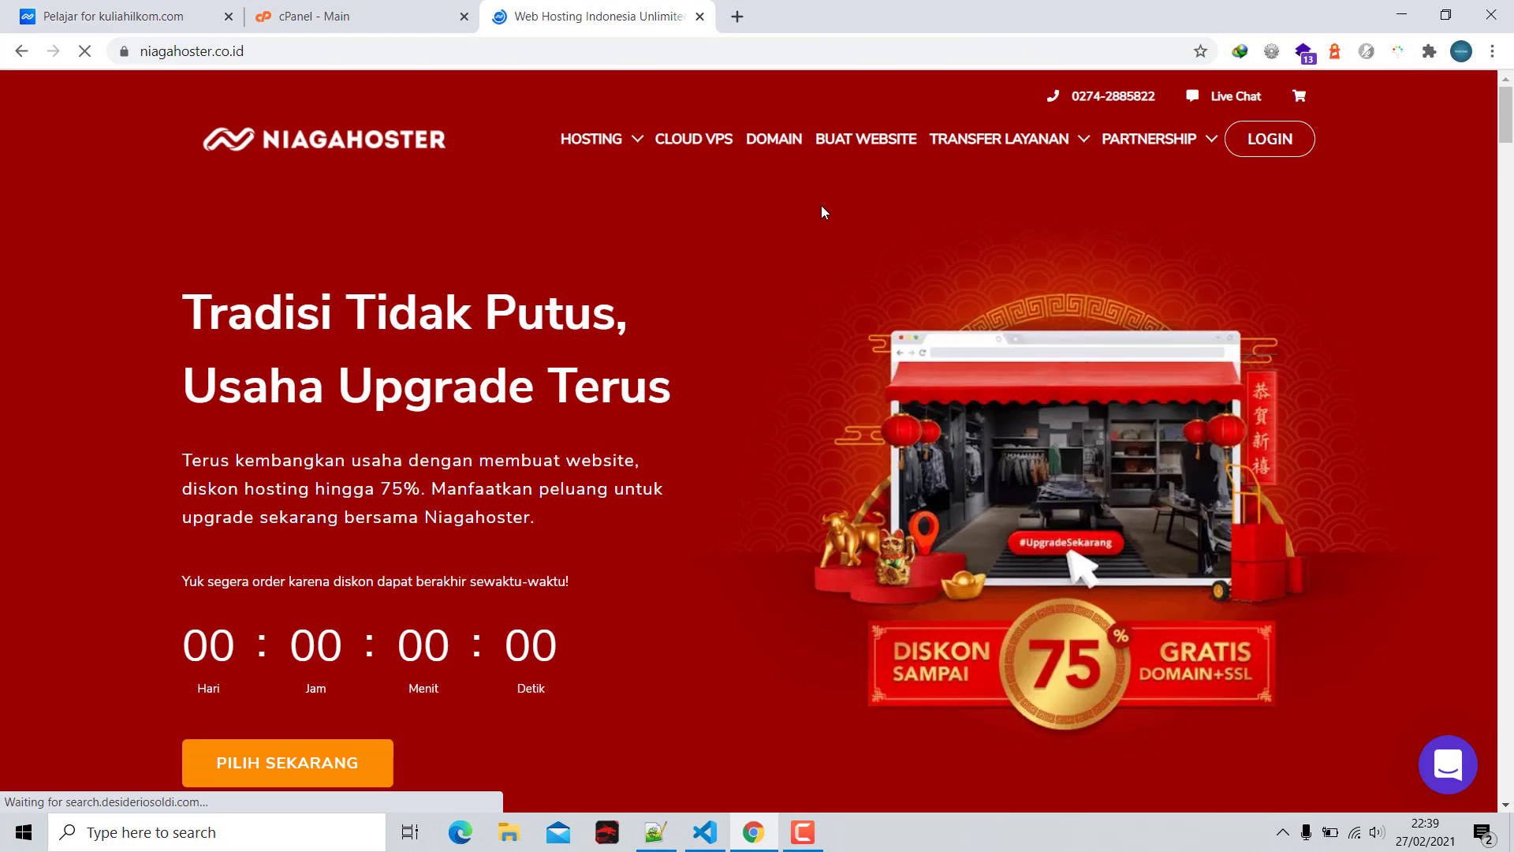
mouse_move(711, 155)
click(722, 219)
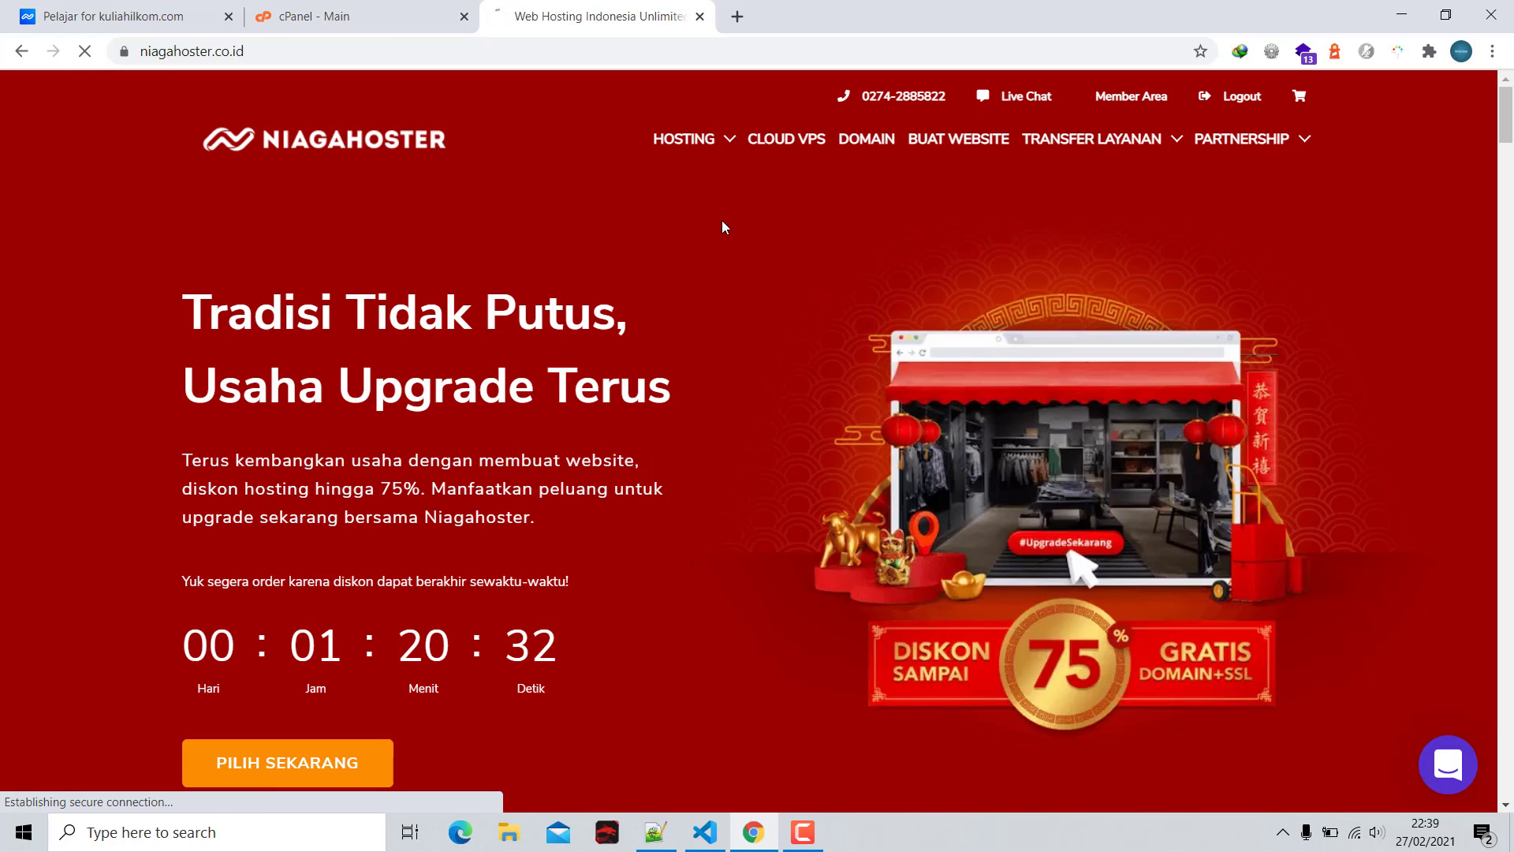
Examine the prices and included features of the Bayi, Pelajar, Personal and Bisnis hosting plans, especially the free SSL
scroll(725, 290, down, 15)
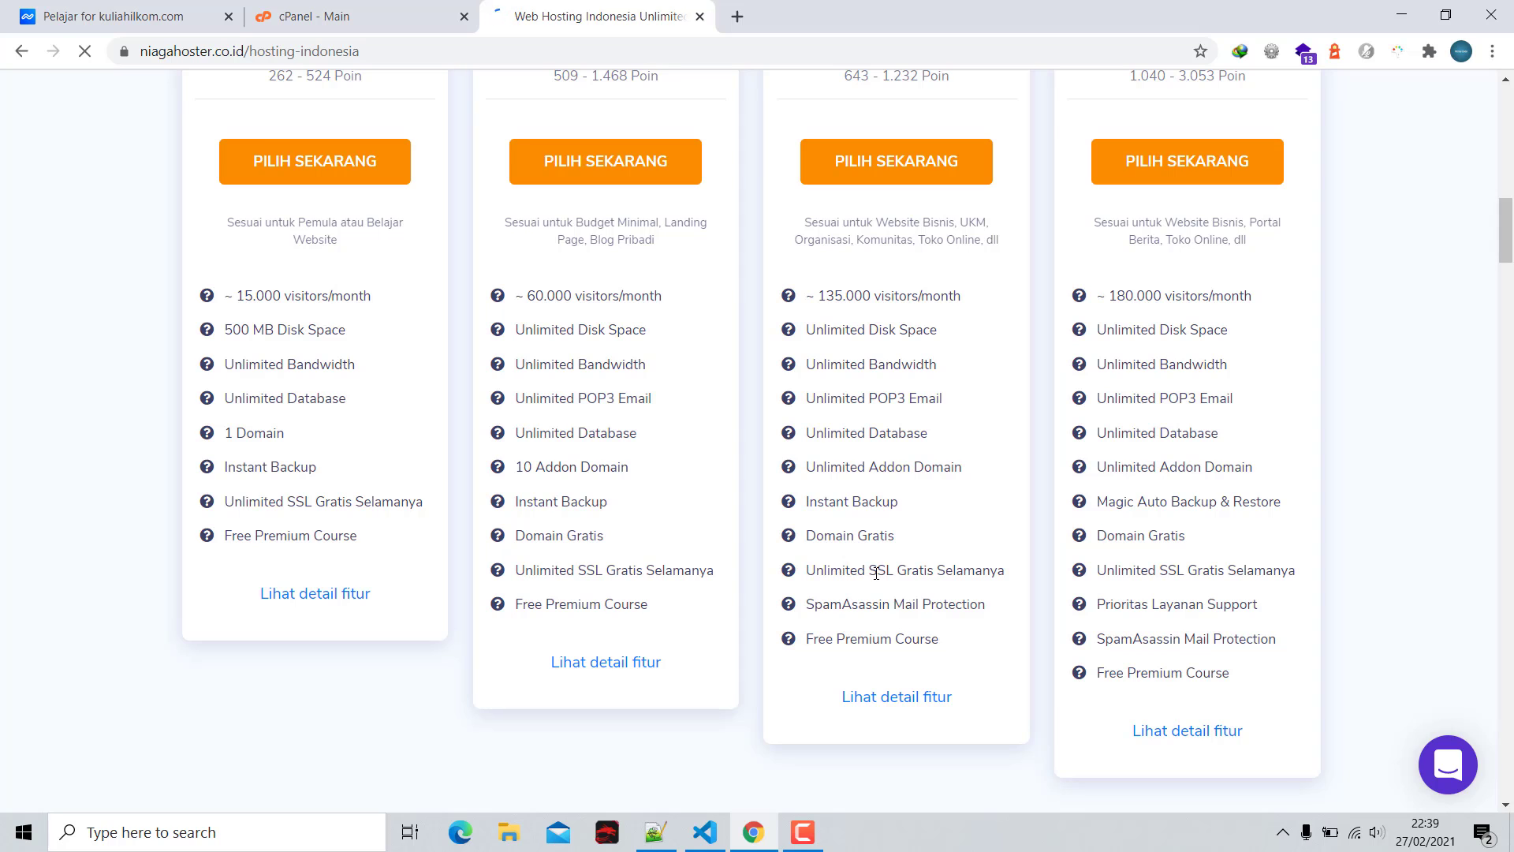
scroll(686, 497, up, 3)
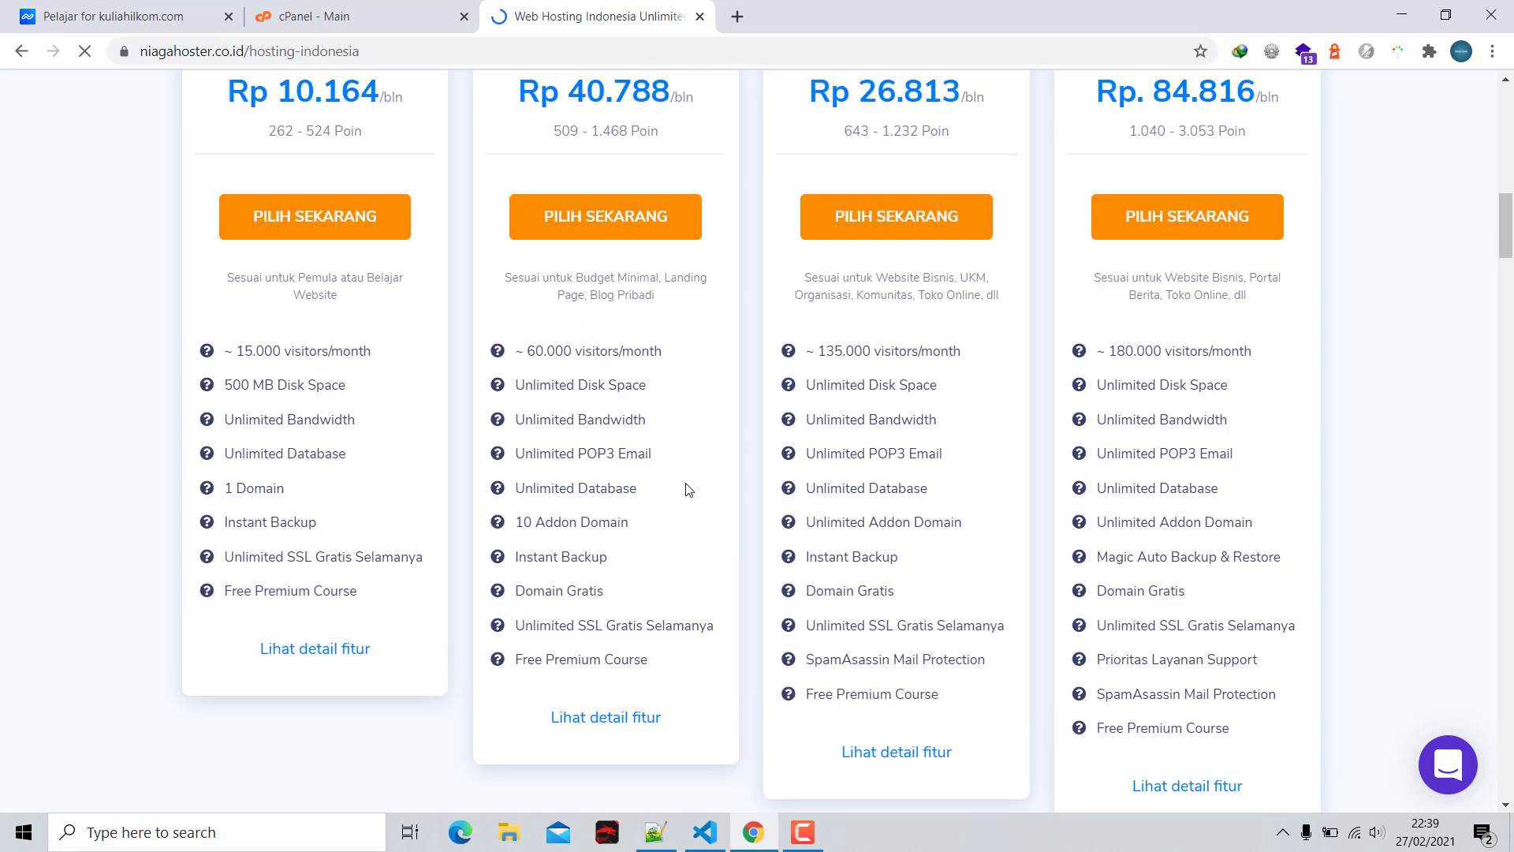
scroll(625, 426, down, 5)
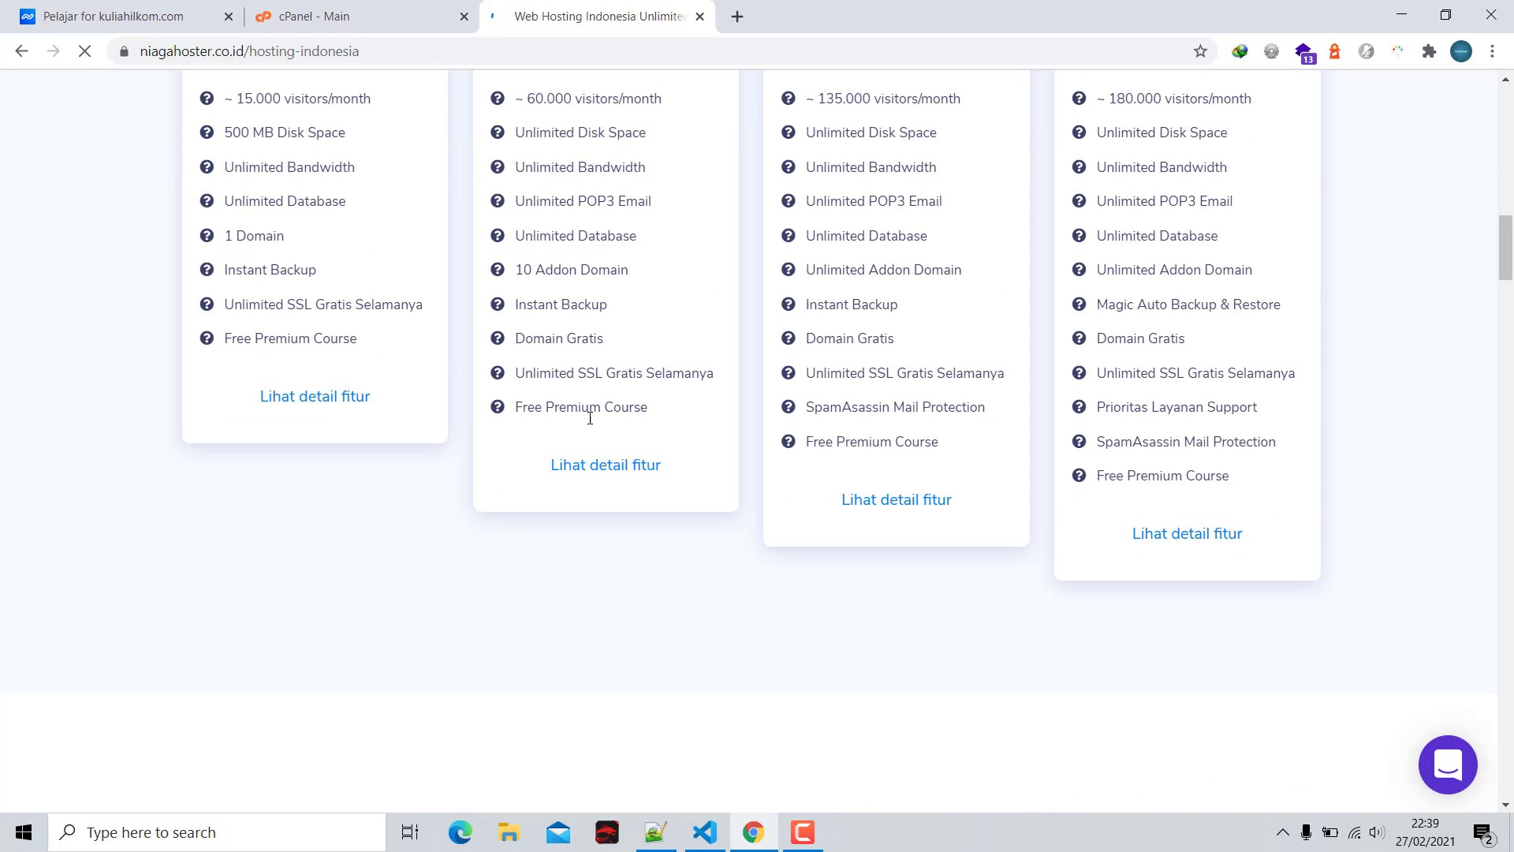
drag(515, 373, 690, 363)
scroll(249, 363, up, 4)
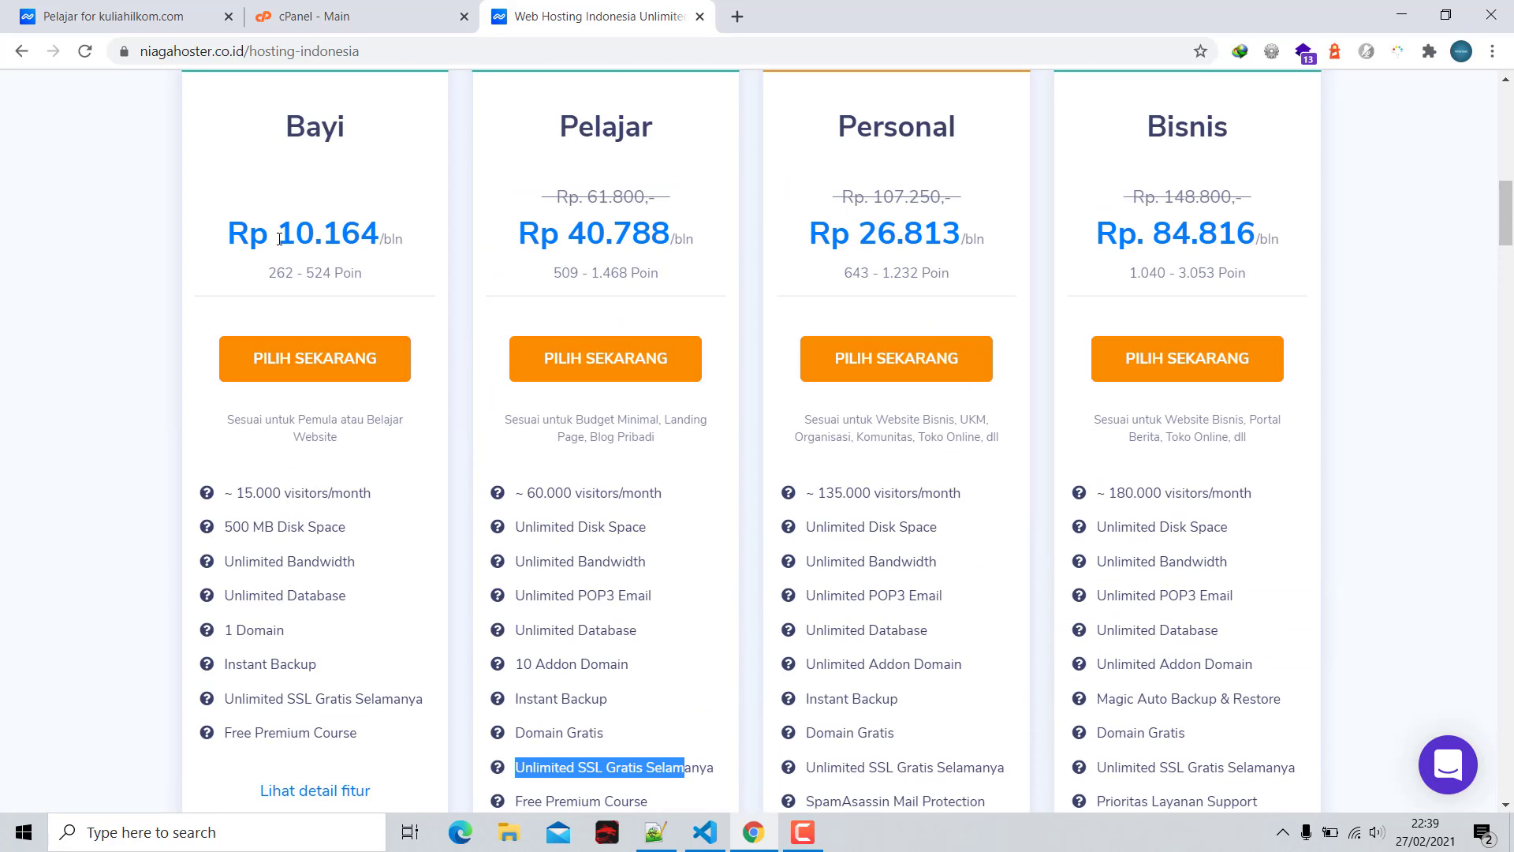
scroll(300, 306, up, 4)
scroll(315, 355, down, 7)
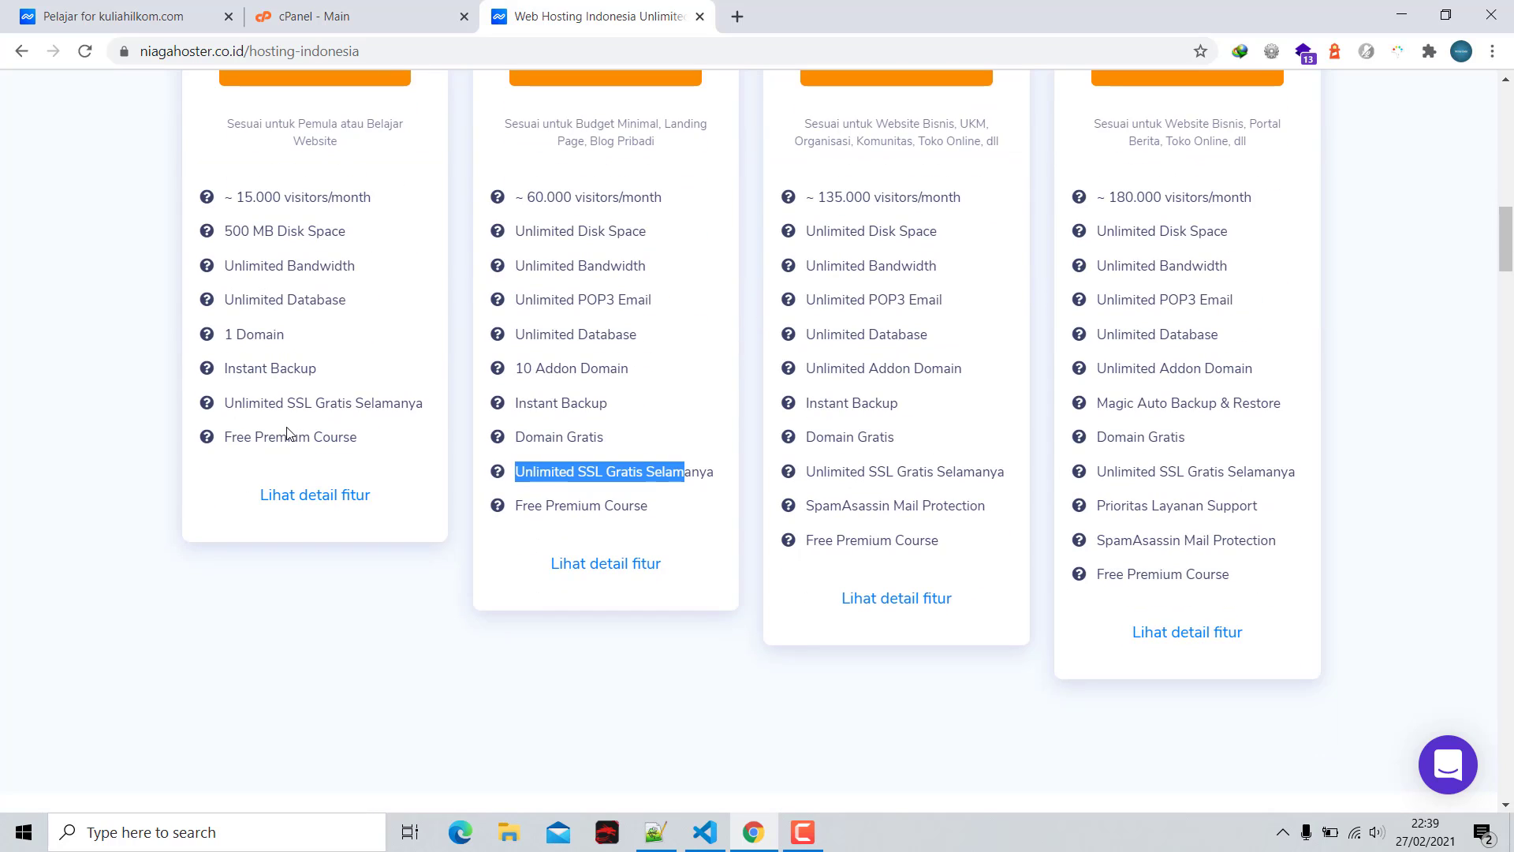
mouse_move(551, 451)
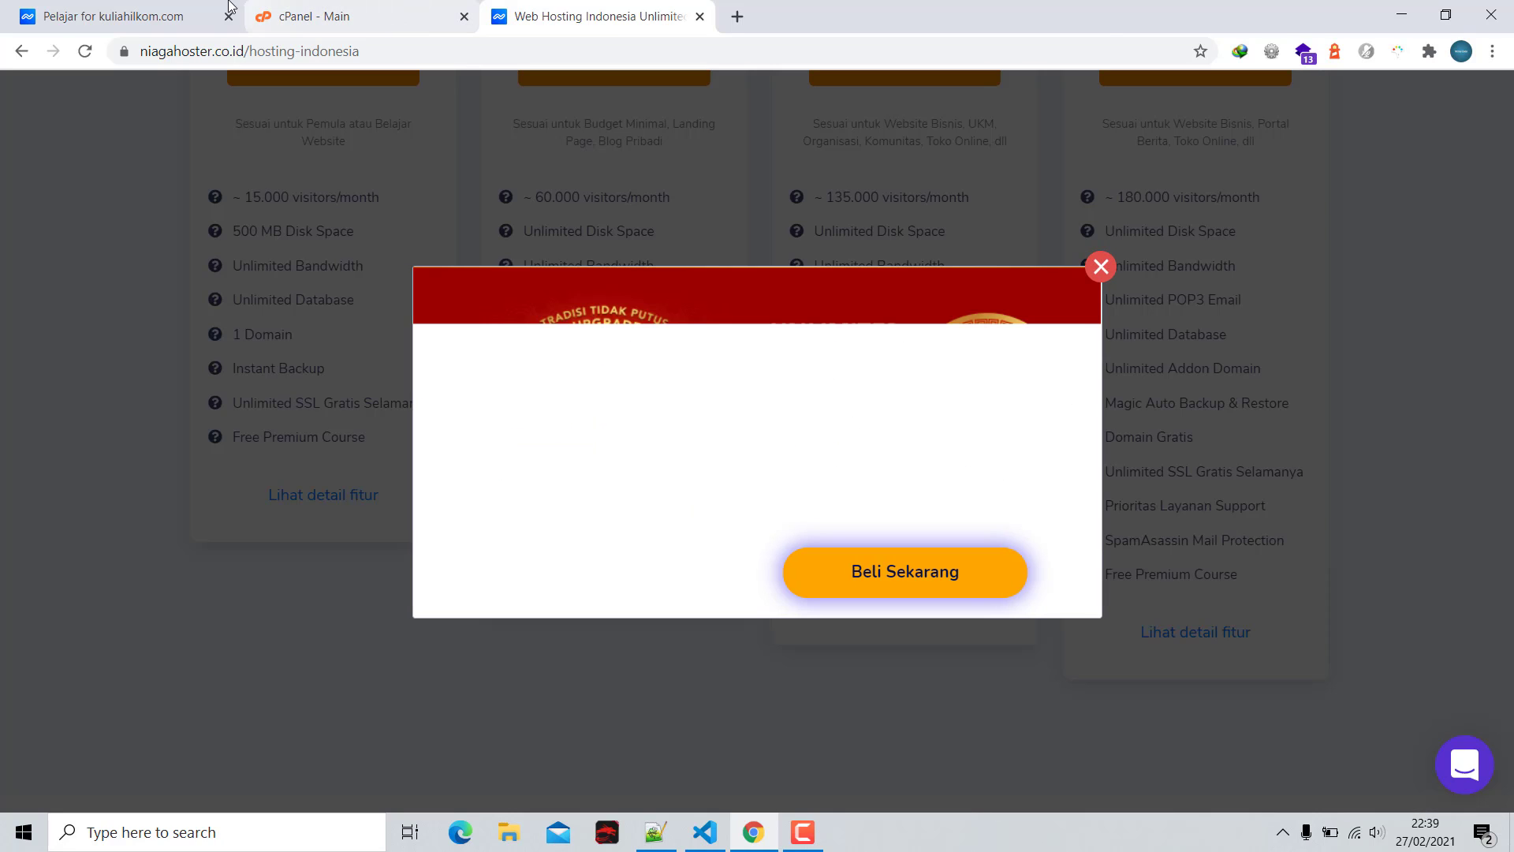
Load latihan.kuliahilkom.com in a new browser tab and inspect its connection security information
click(291, 14)
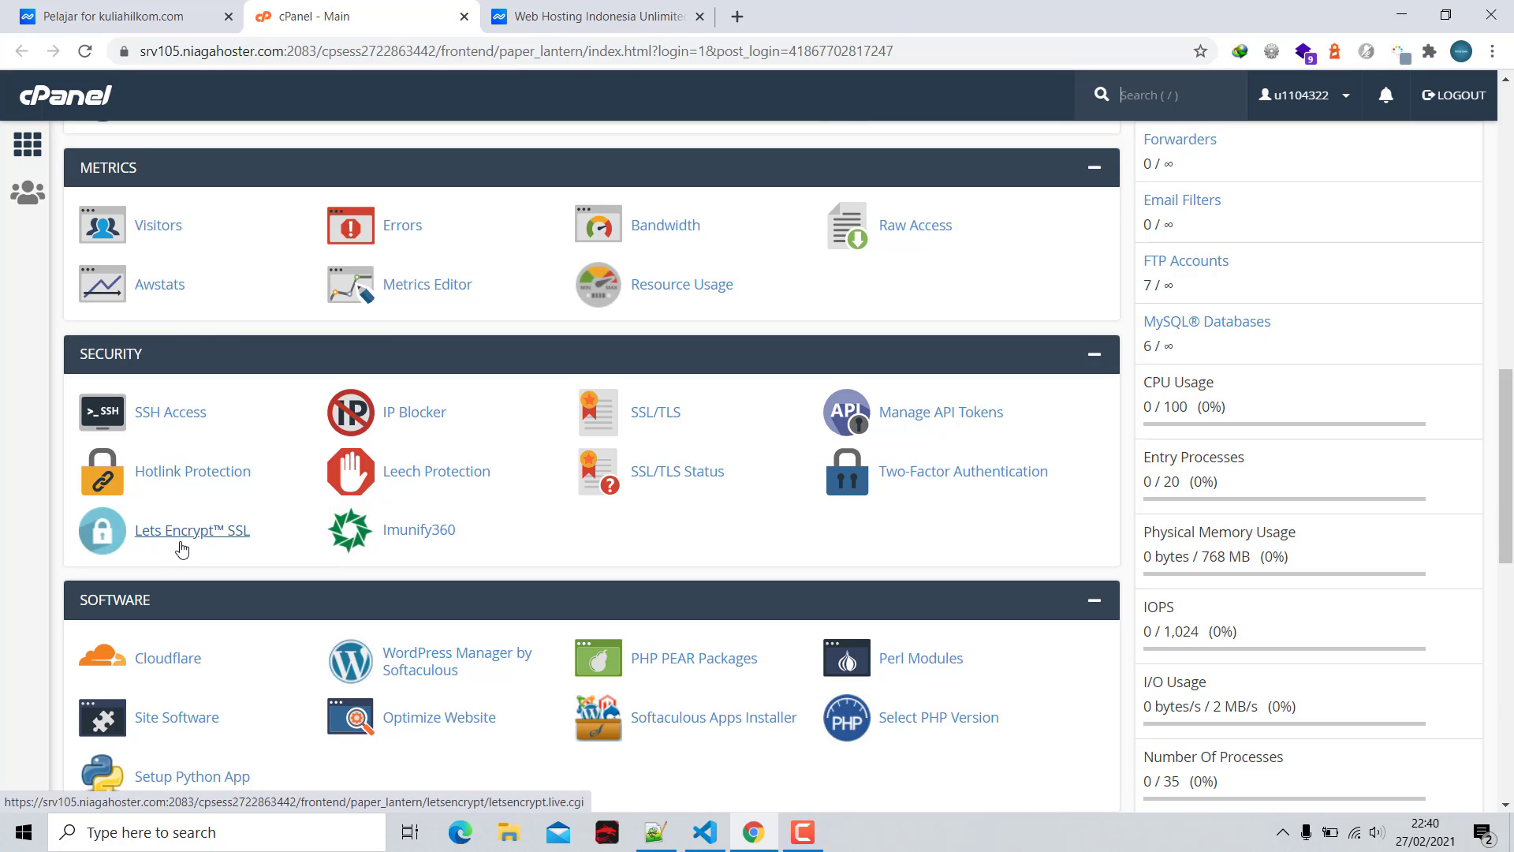
click(735, 17)
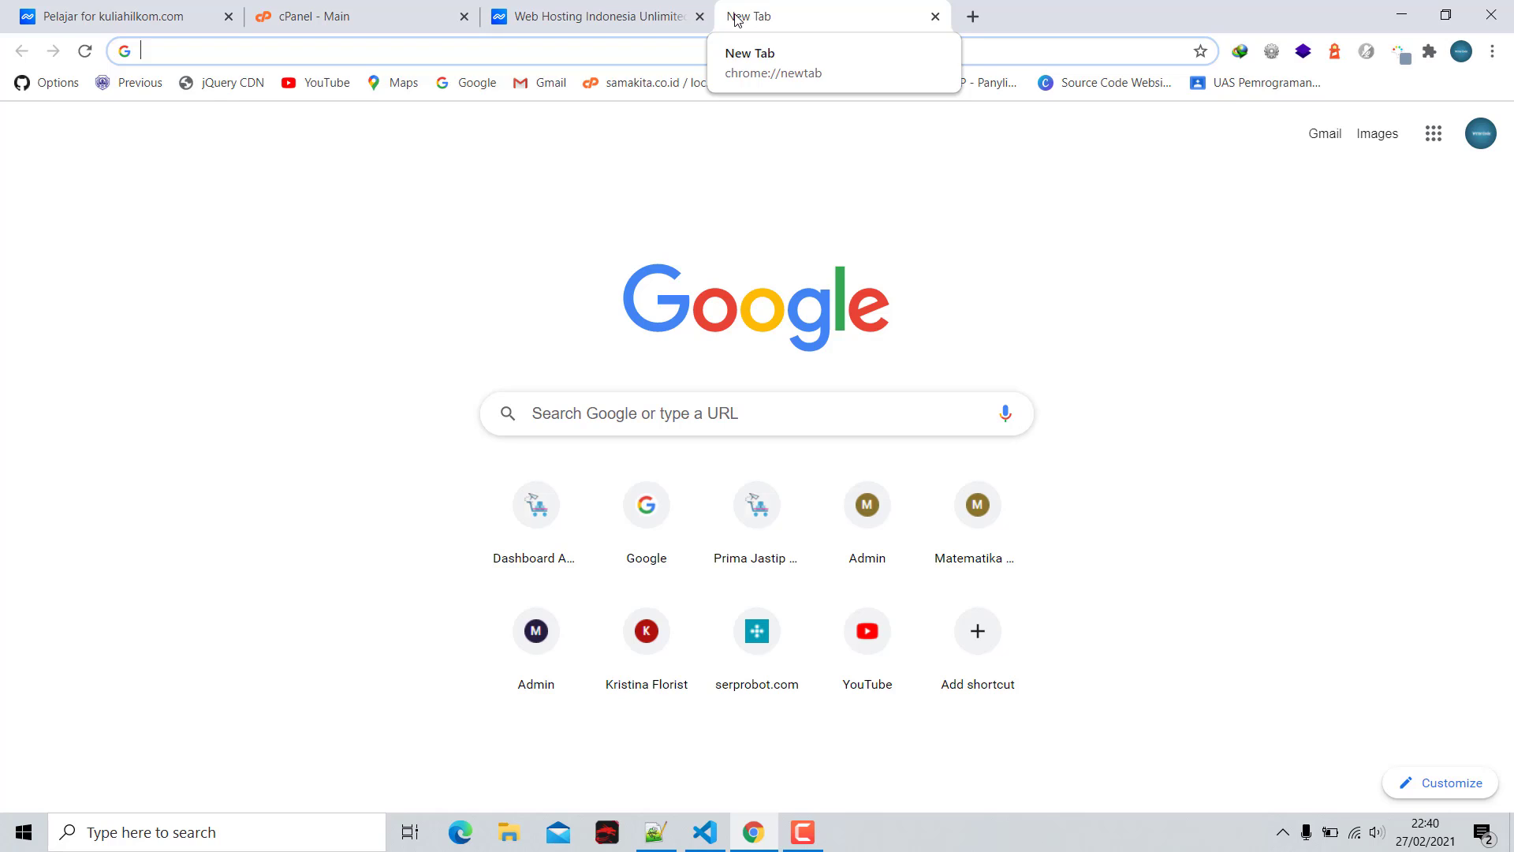
text(la)
key(Return)
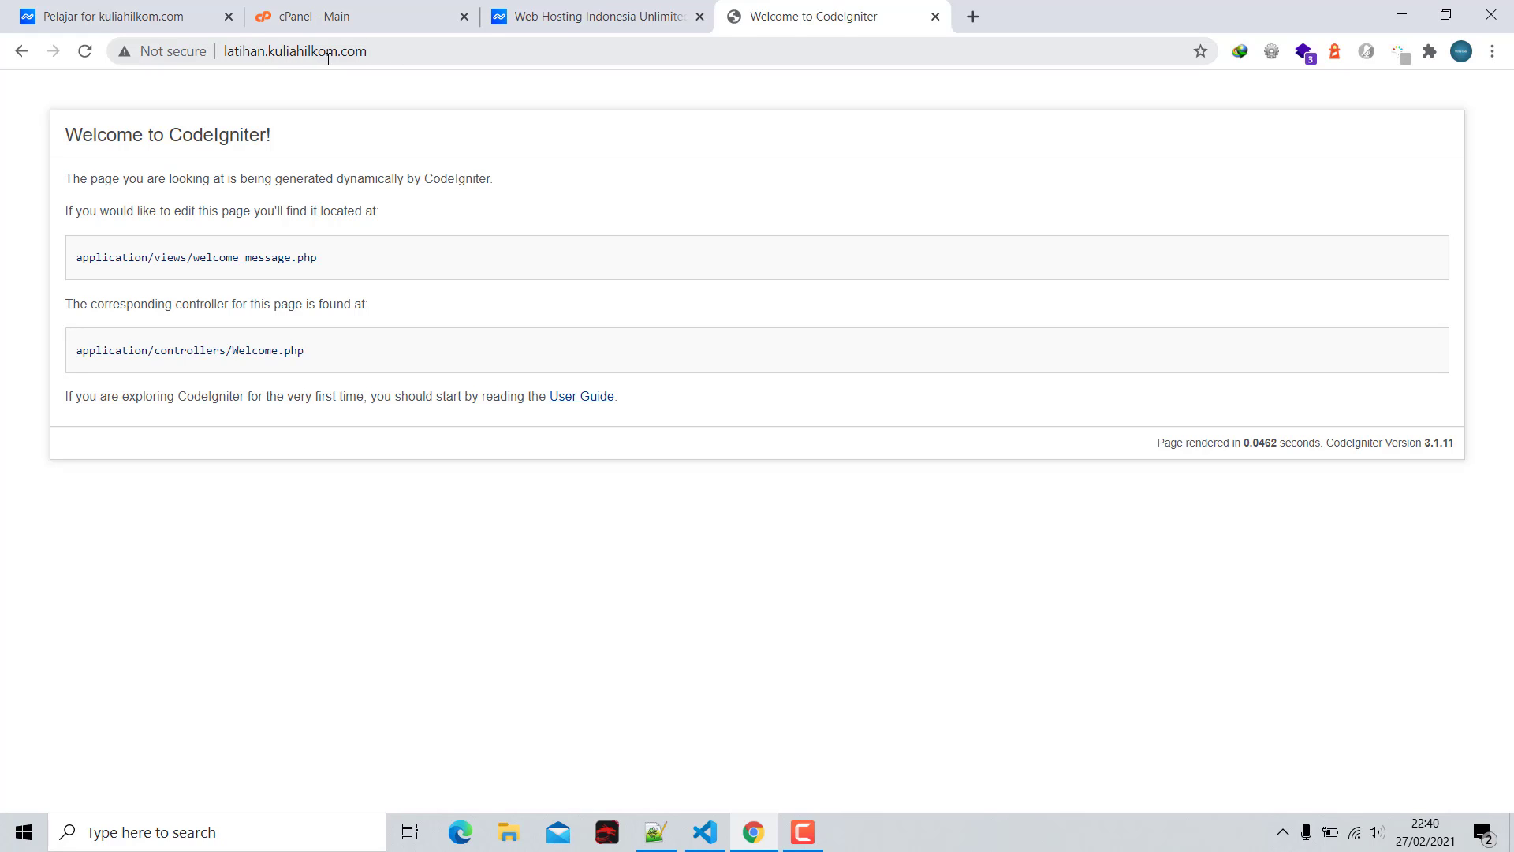
click(198, 49)
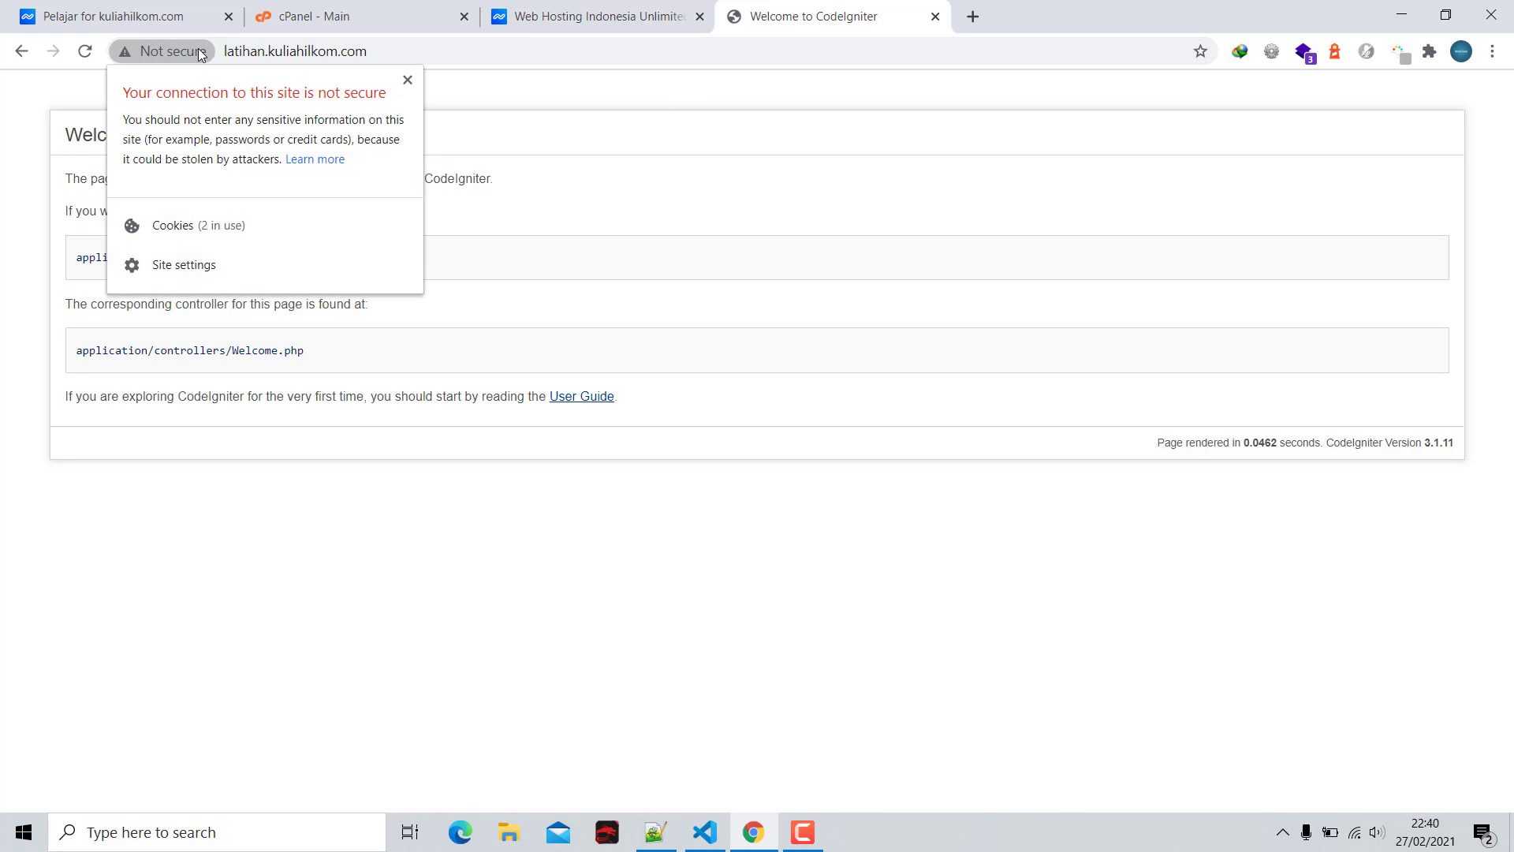
double_click(381, 52)
triple_click(381, 54)
click(401, 73)
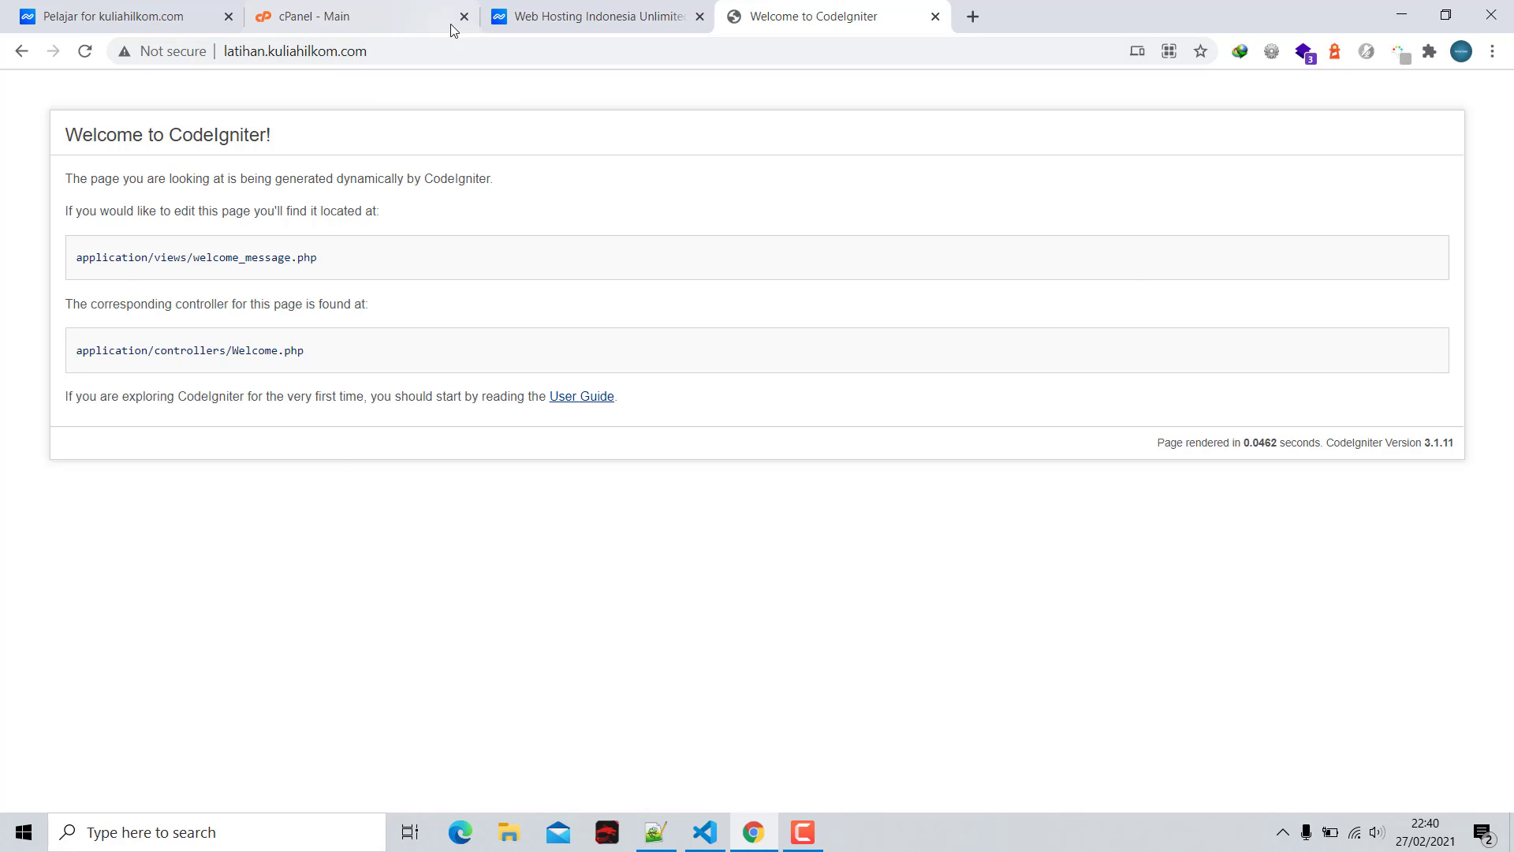
Open the Let's Encrypt SSL page in cPanel and review the domains that already have certificates
click(348, 18)
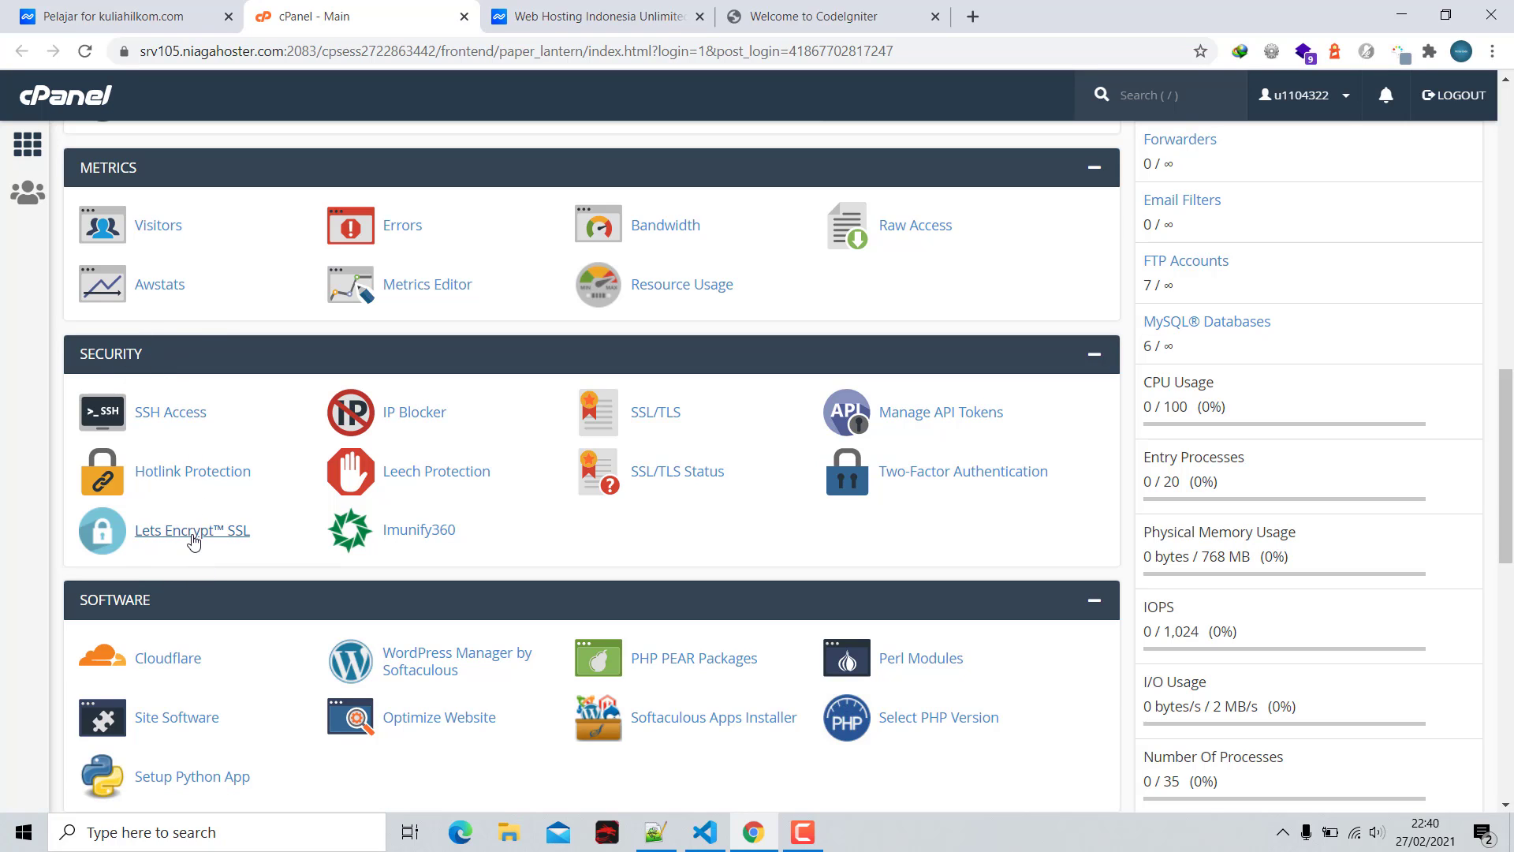
click(193, 540)
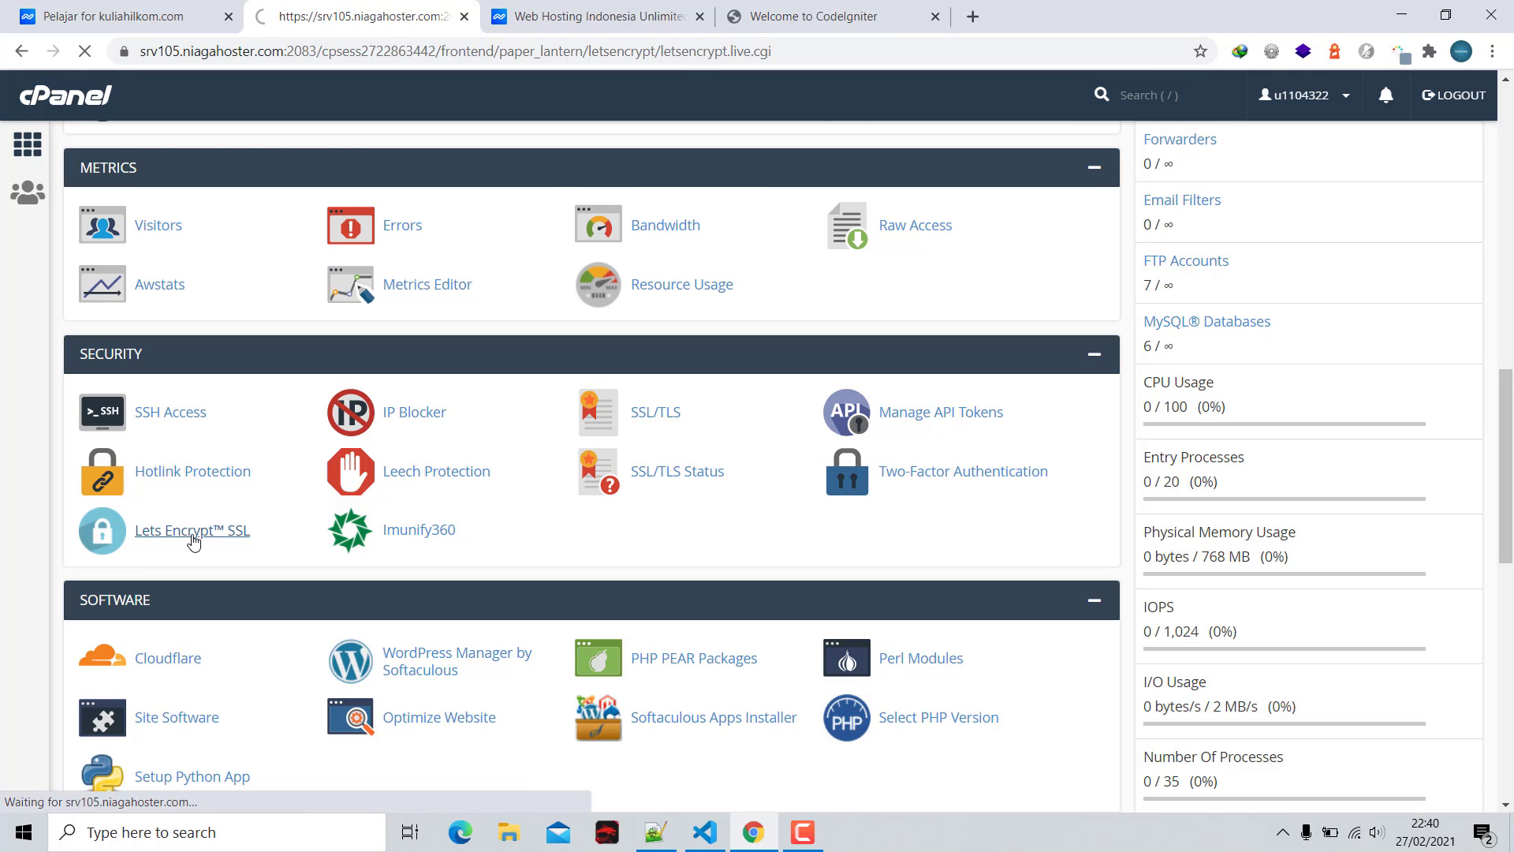
scroll(315, 489, down, 5)
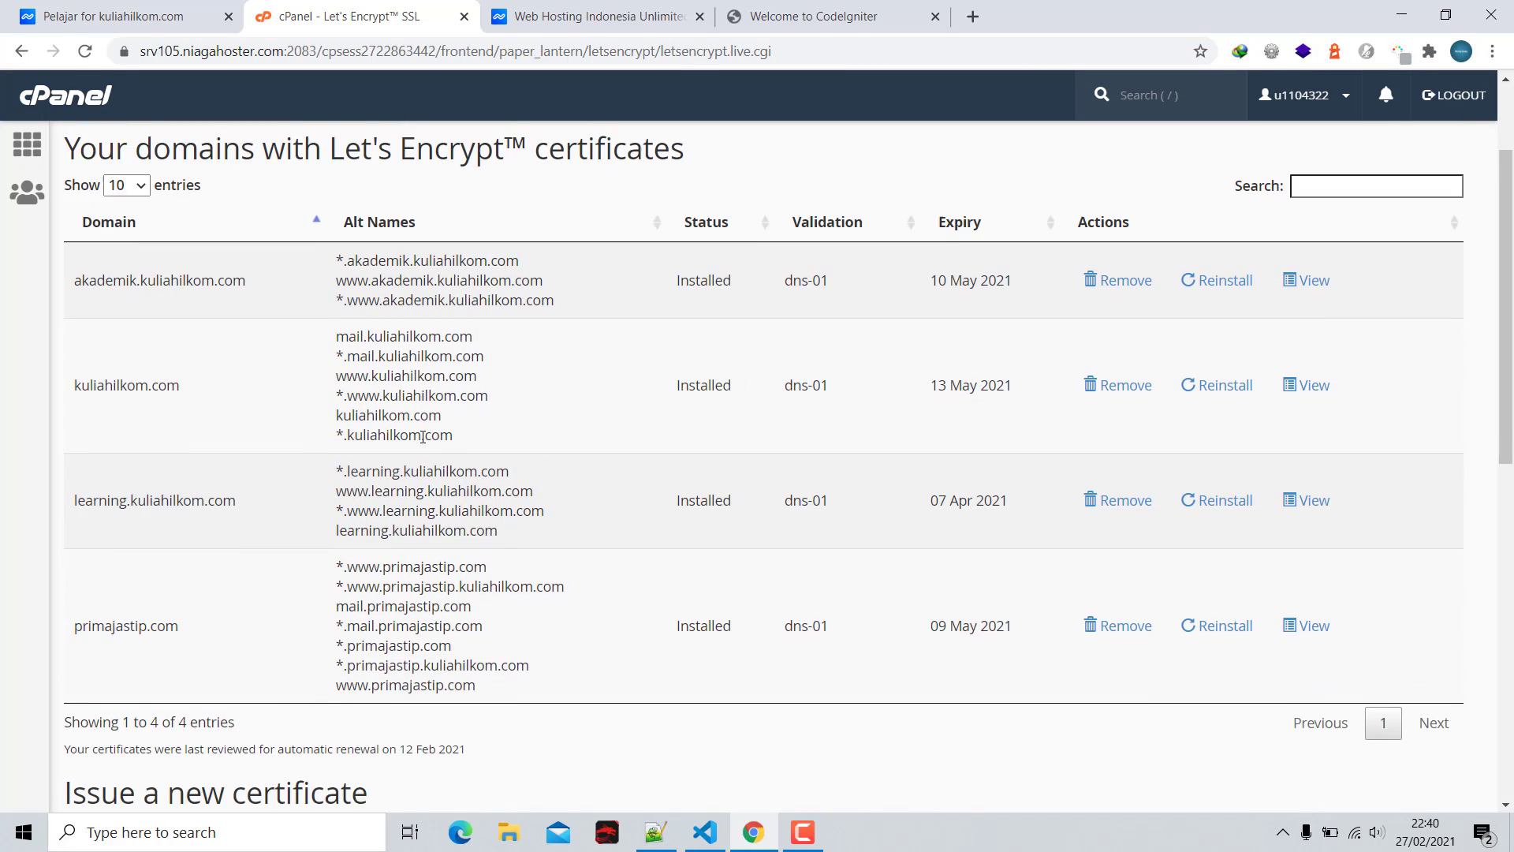
scroll(331, 476, up, 2)
scroll(330, 473, up, 1)
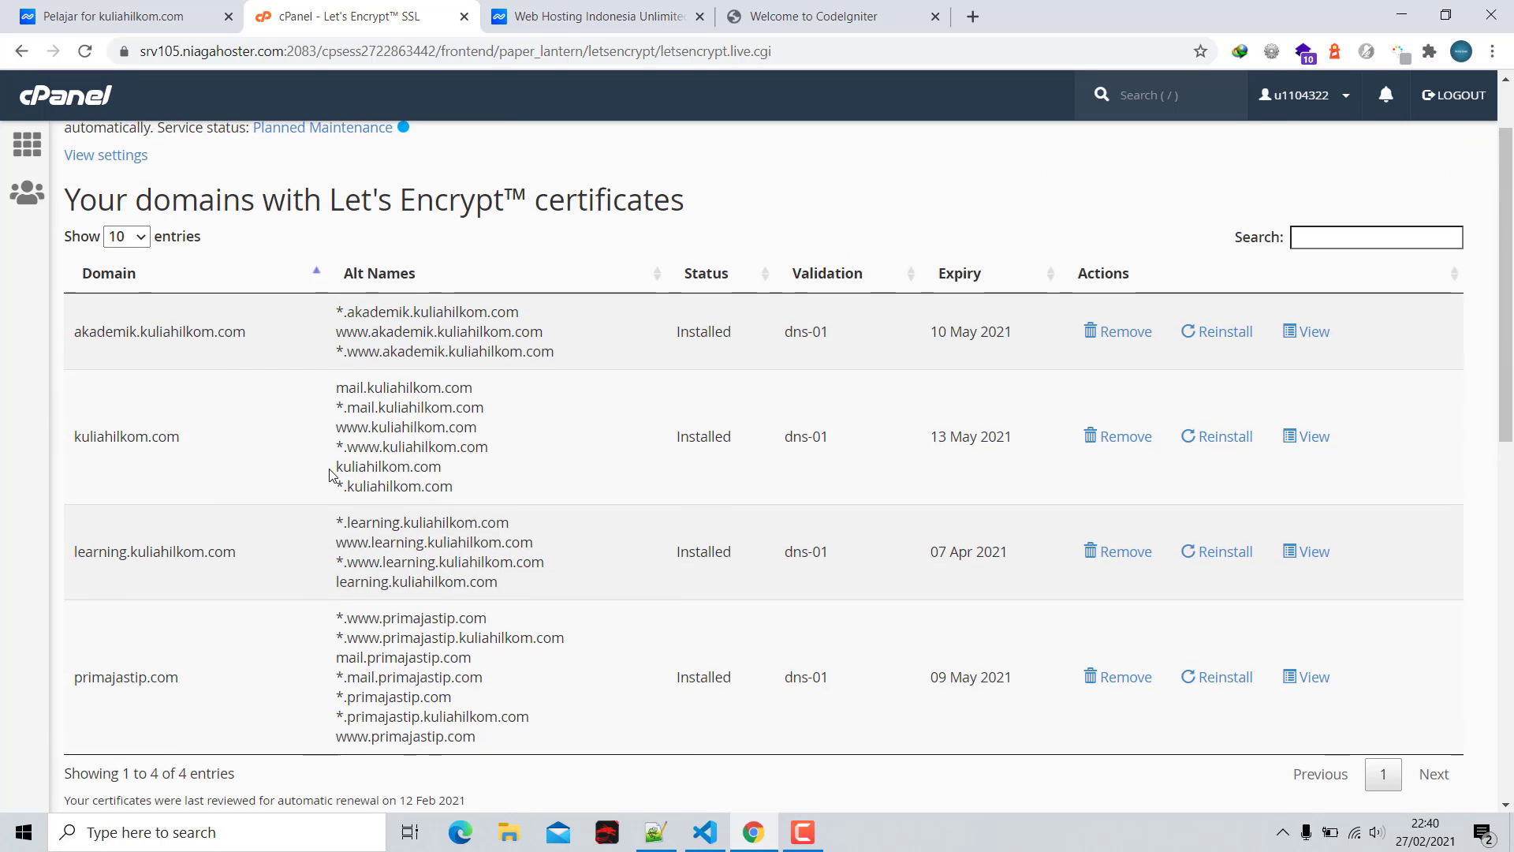
scroll(331, 474, down, 5)
scroll(332, 475, down, 2)
scroll(332, 476, up, 6)
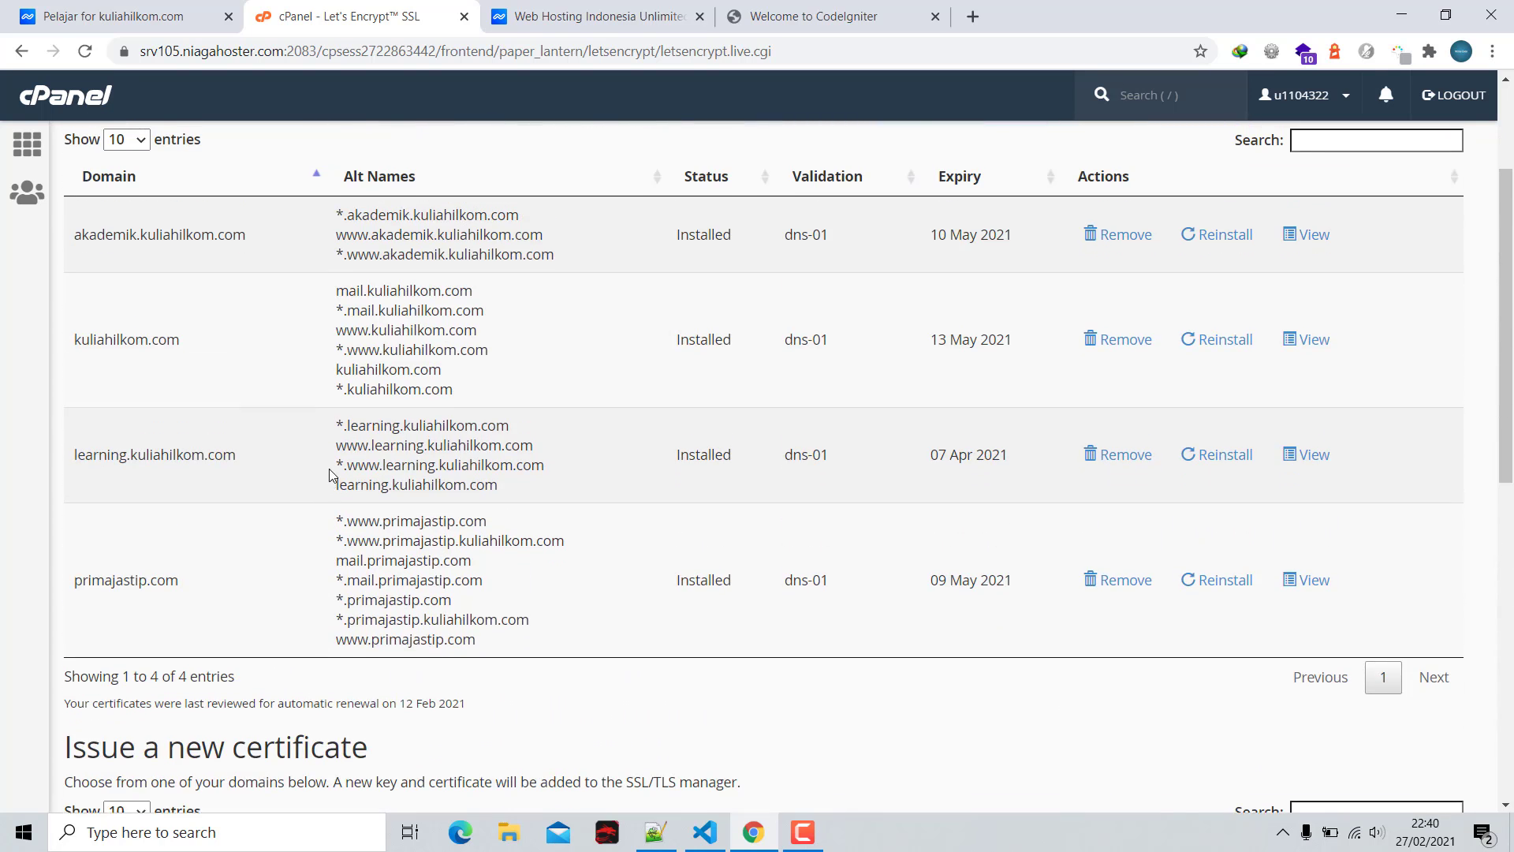
scroll(331, 475, up, 2)
Look through the domains offered for a new certificate and compare them with the practice site's address
scroll(331, 474, down, 7)
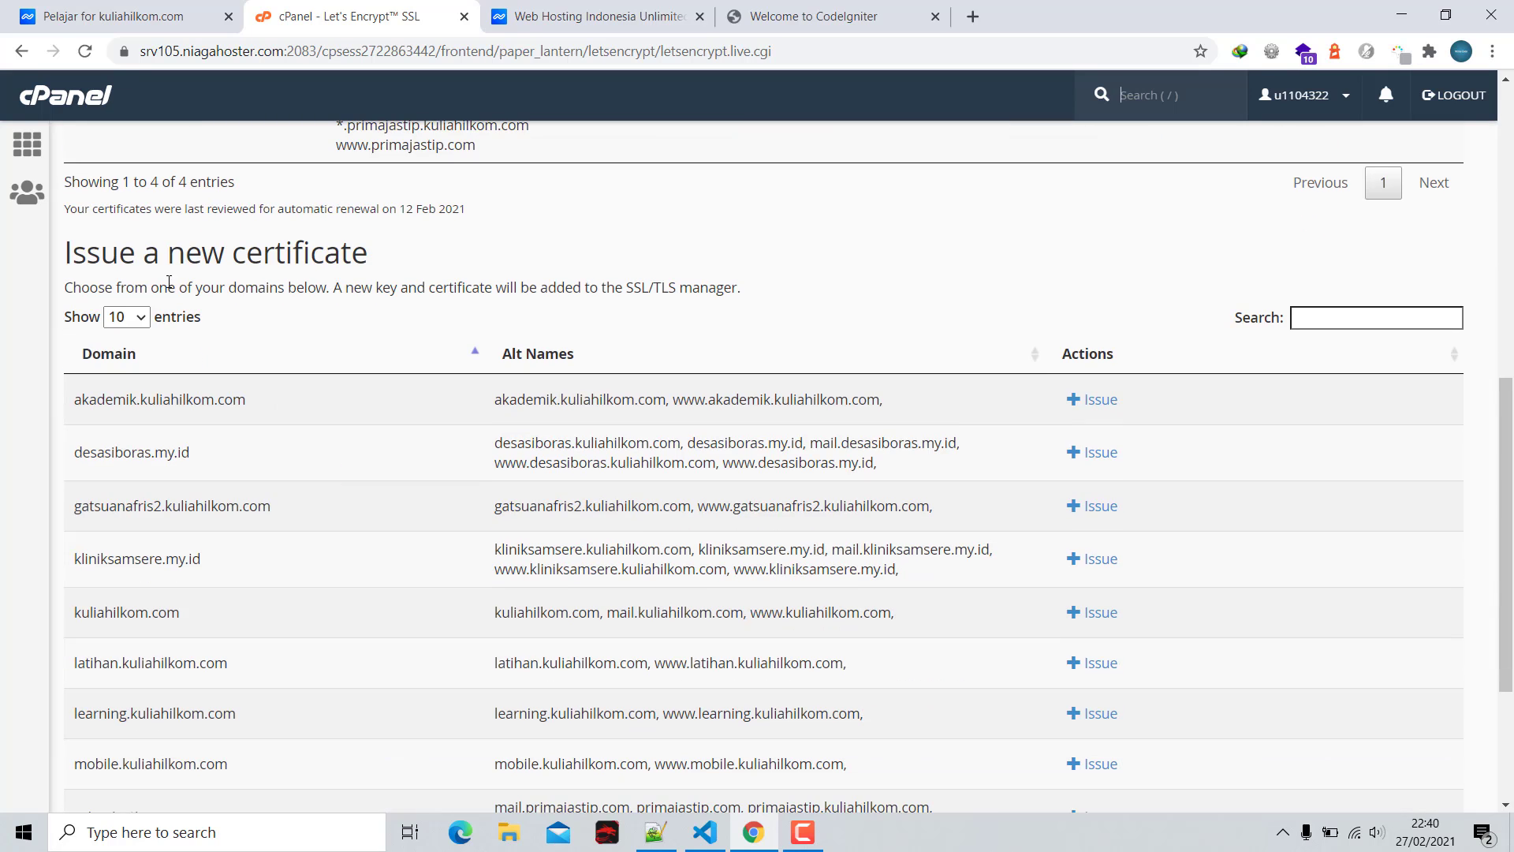
scroll(270, 470, down, 3)
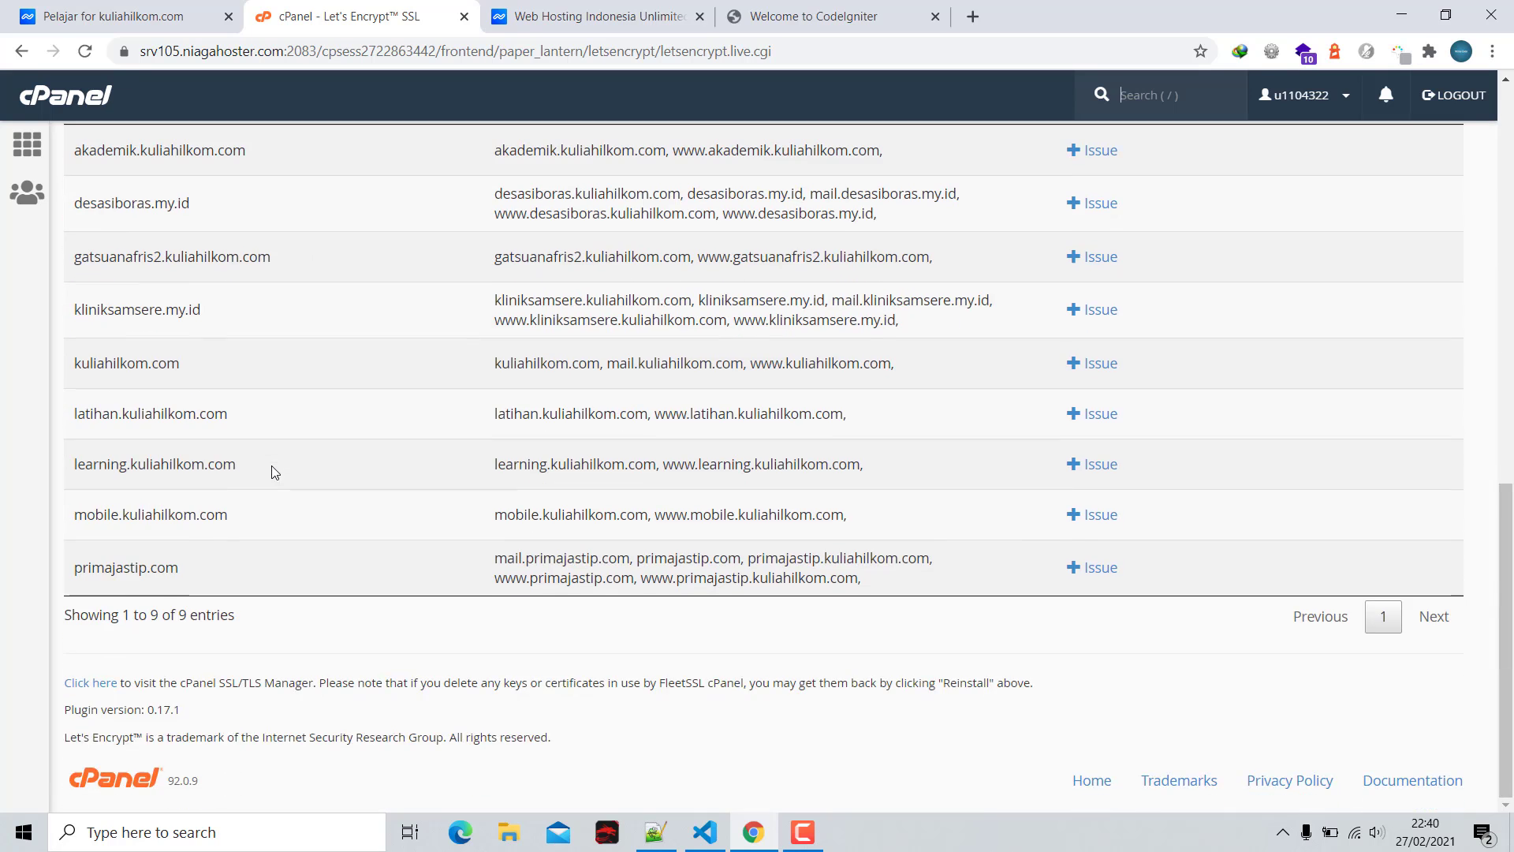
scroll(240, 511, up, 1)
scroll(194, 439, up, 1)
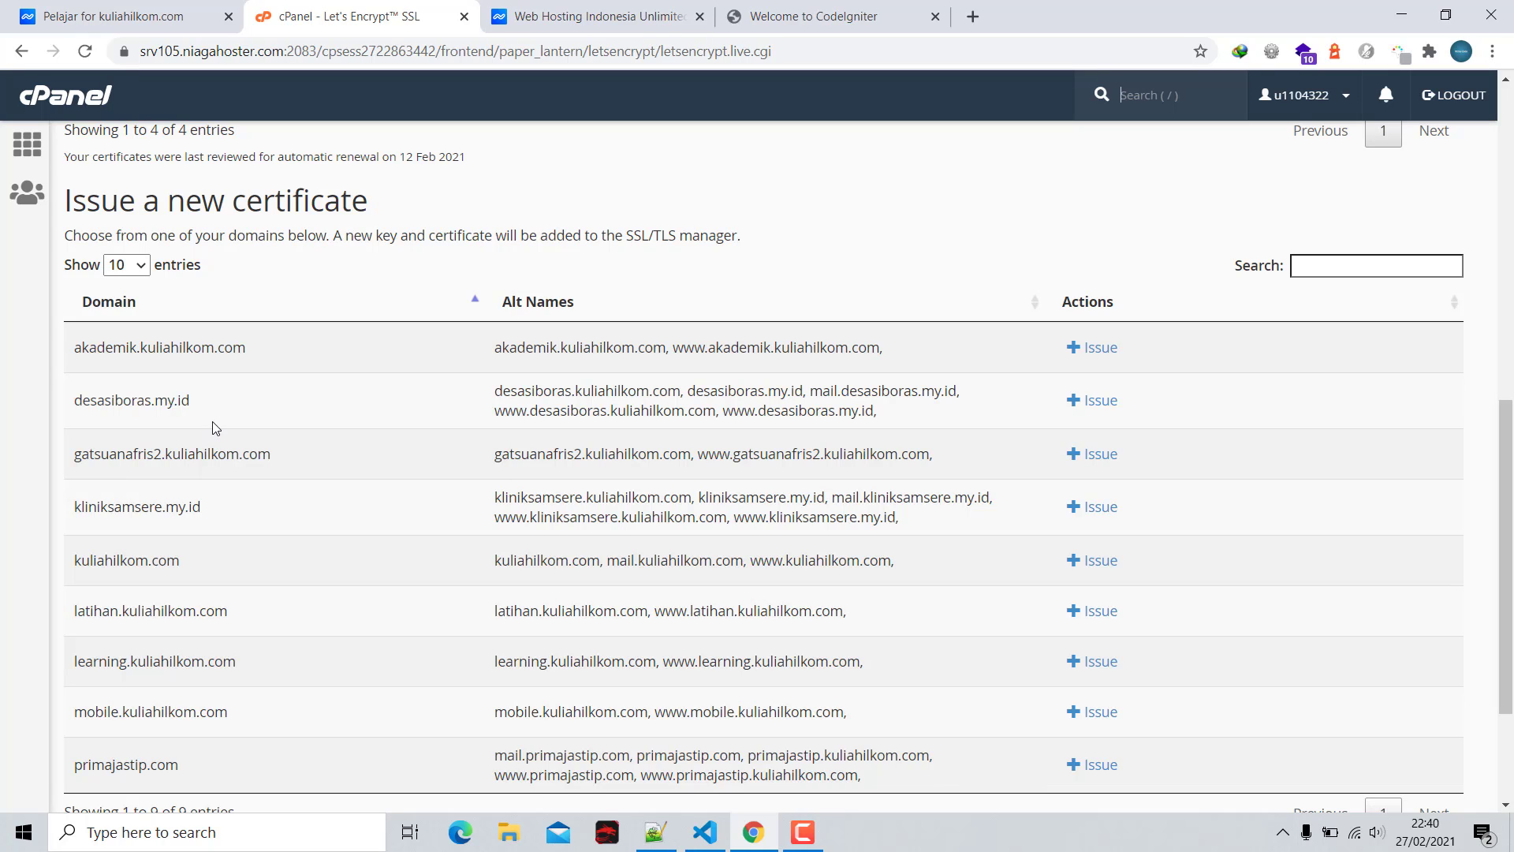
scroll(216, 428, down, 1)
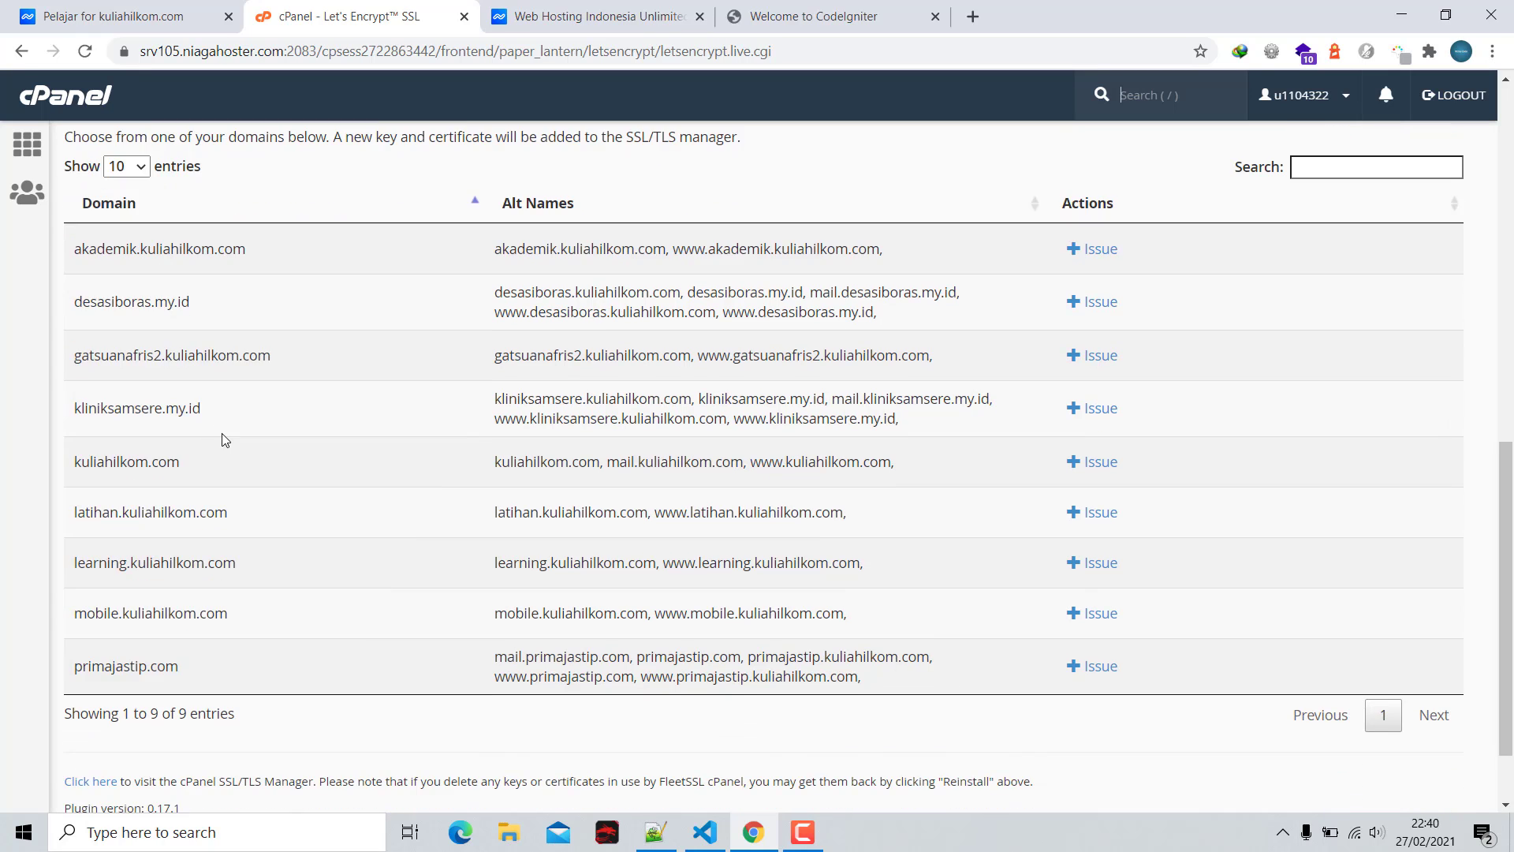
scroll(223, 440, up, 1)
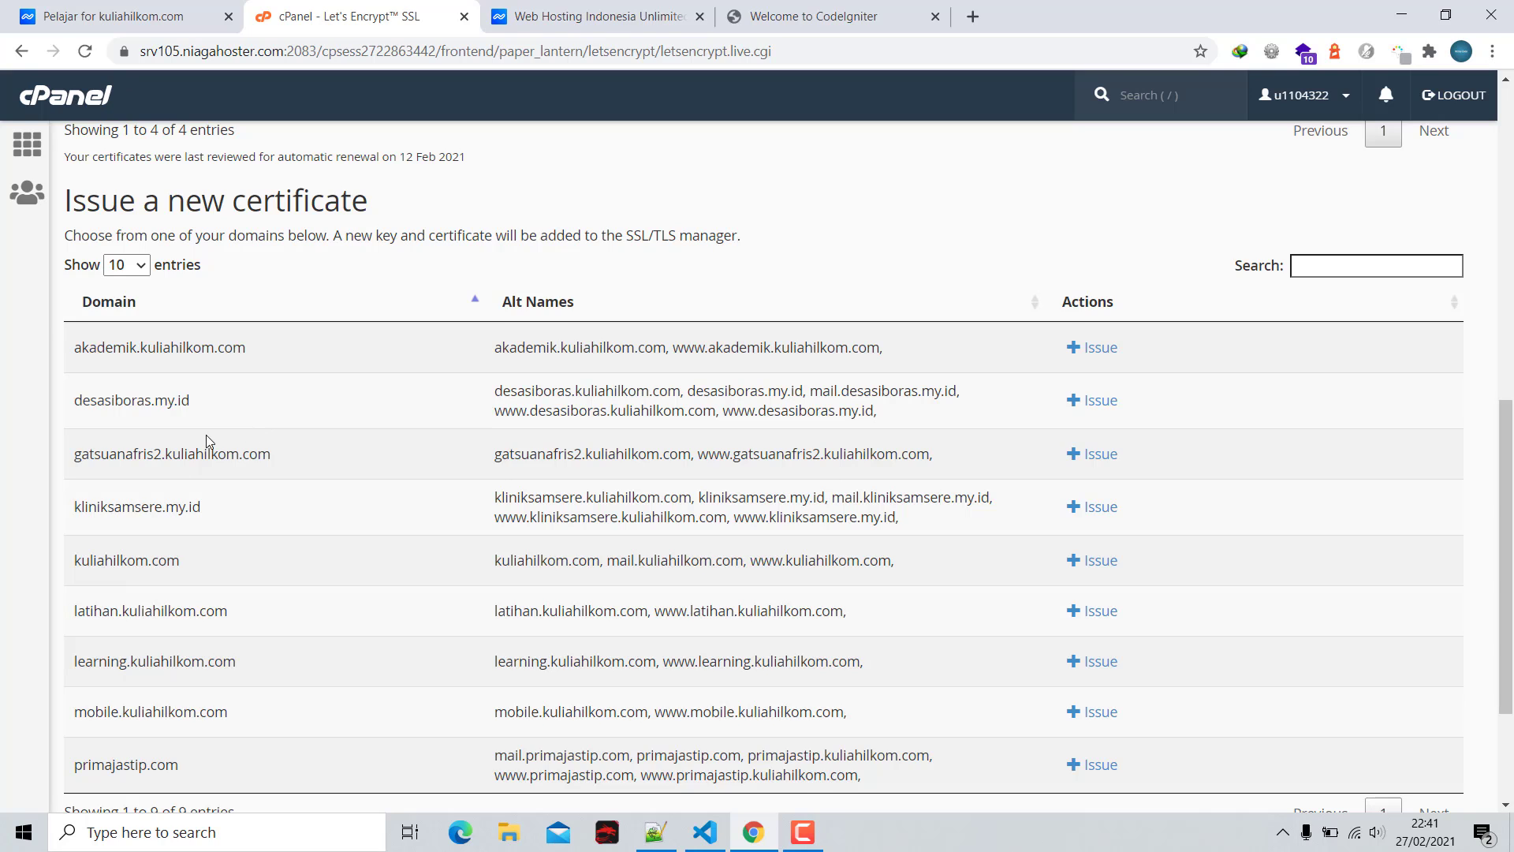
scroll(206, 434, down, 1)
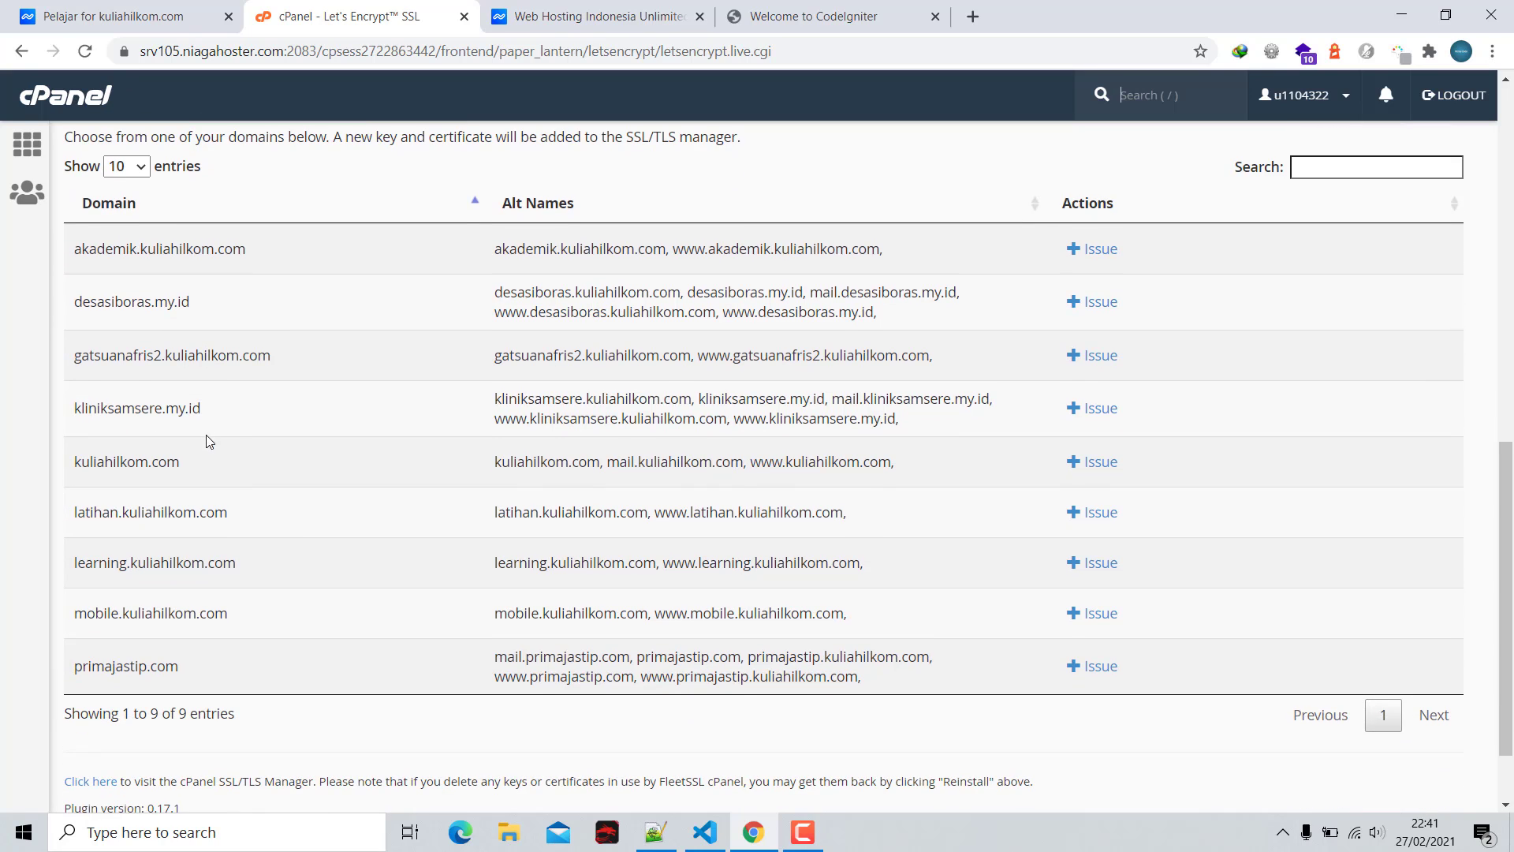
click(741, 9)
drag(368, 52, 222, 55)
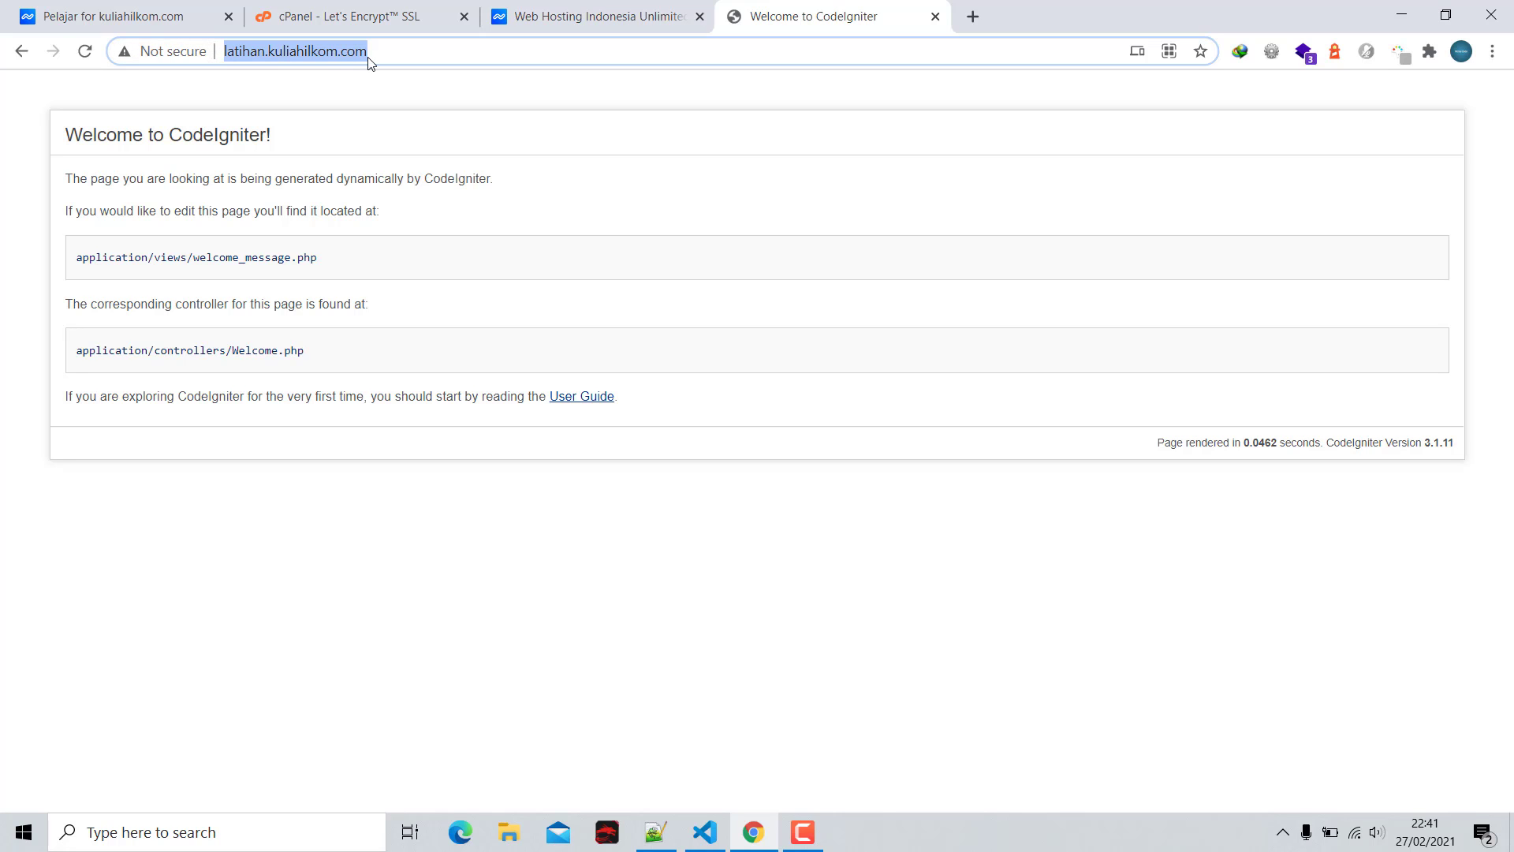
click(367, 17)
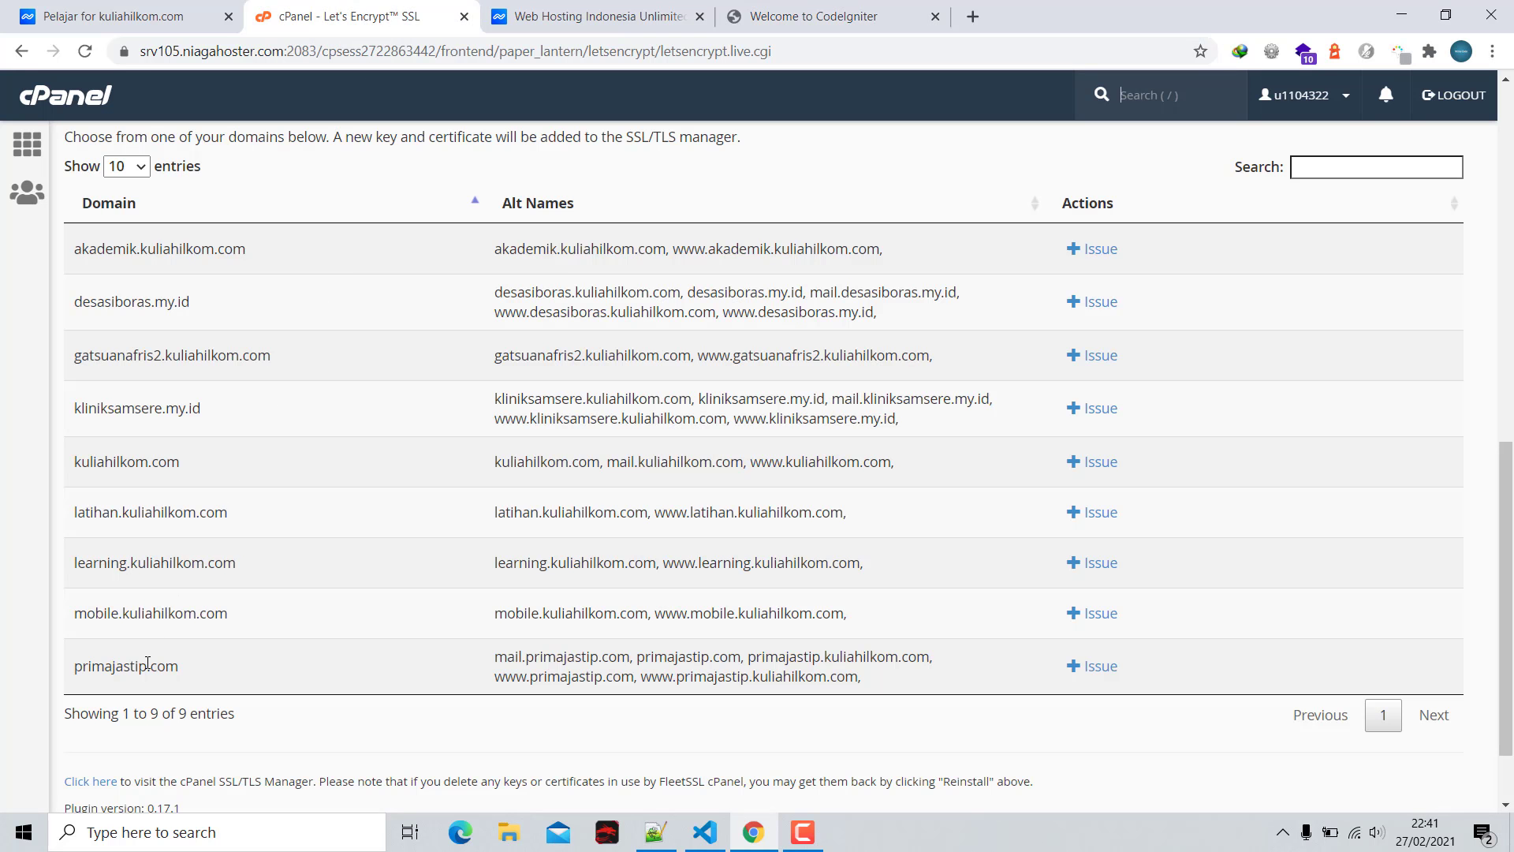
Issue a certificate for latihan.kuliahilkom.com using dns-01 validation, with wildcards included for the domain and its www alias
click(1095, 520)
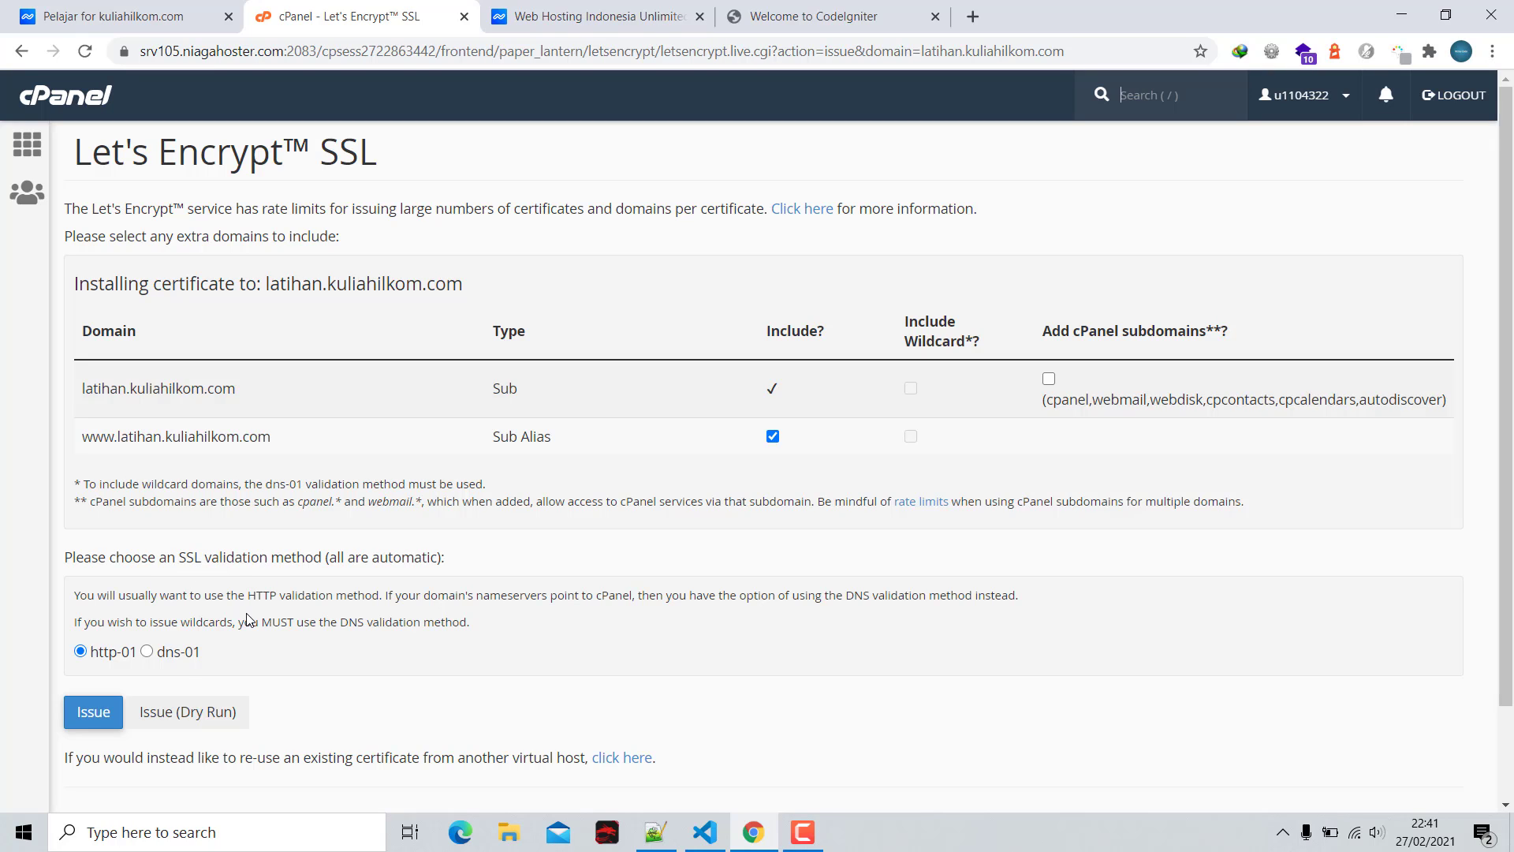
click(148, 652)
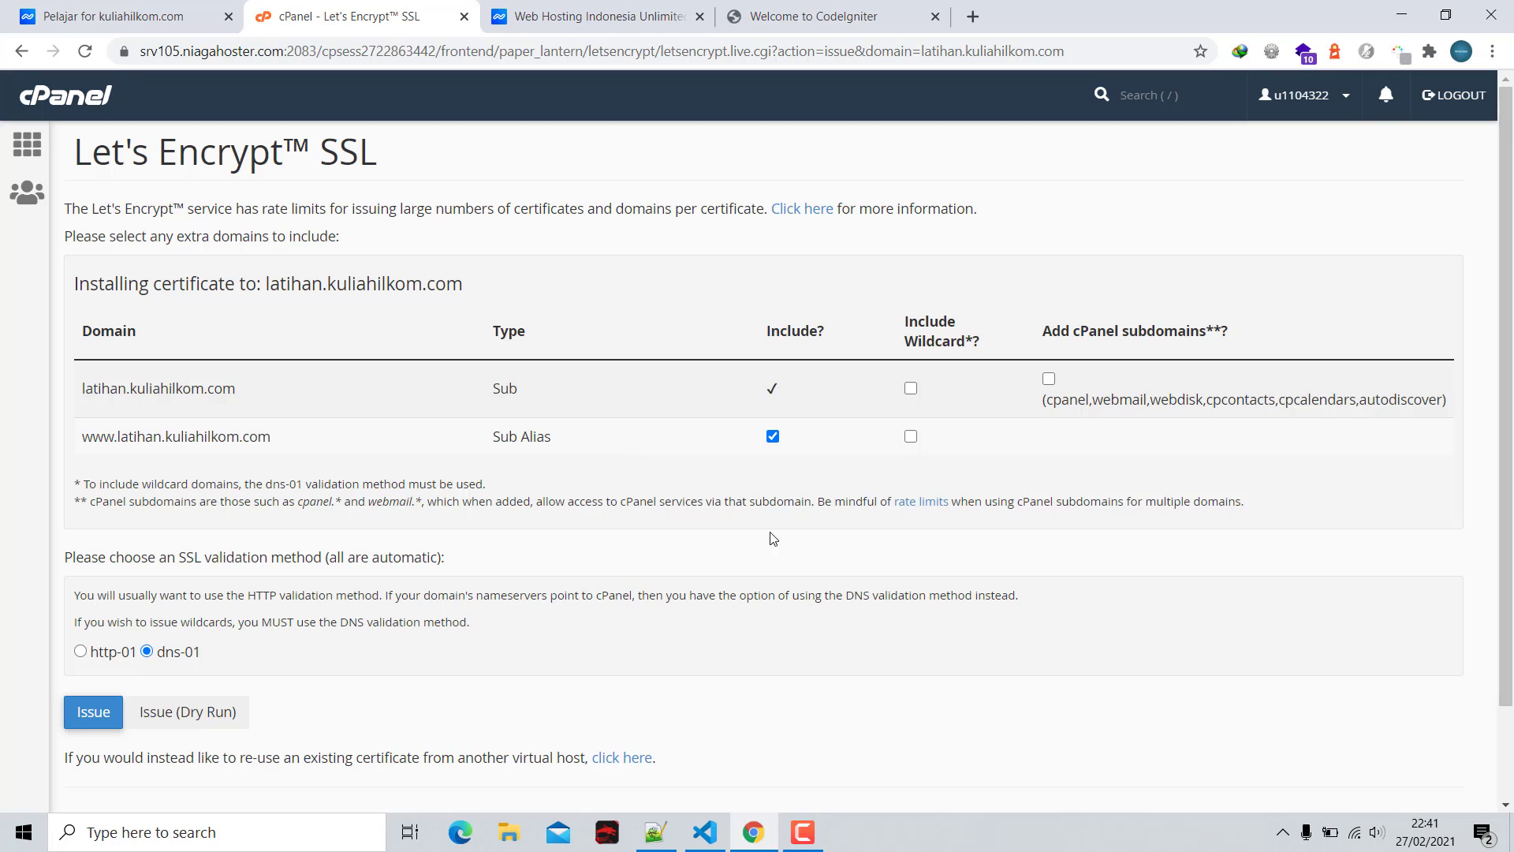
click(911, 388)
click(911, 436)
drag(82, 390, 133, 438)
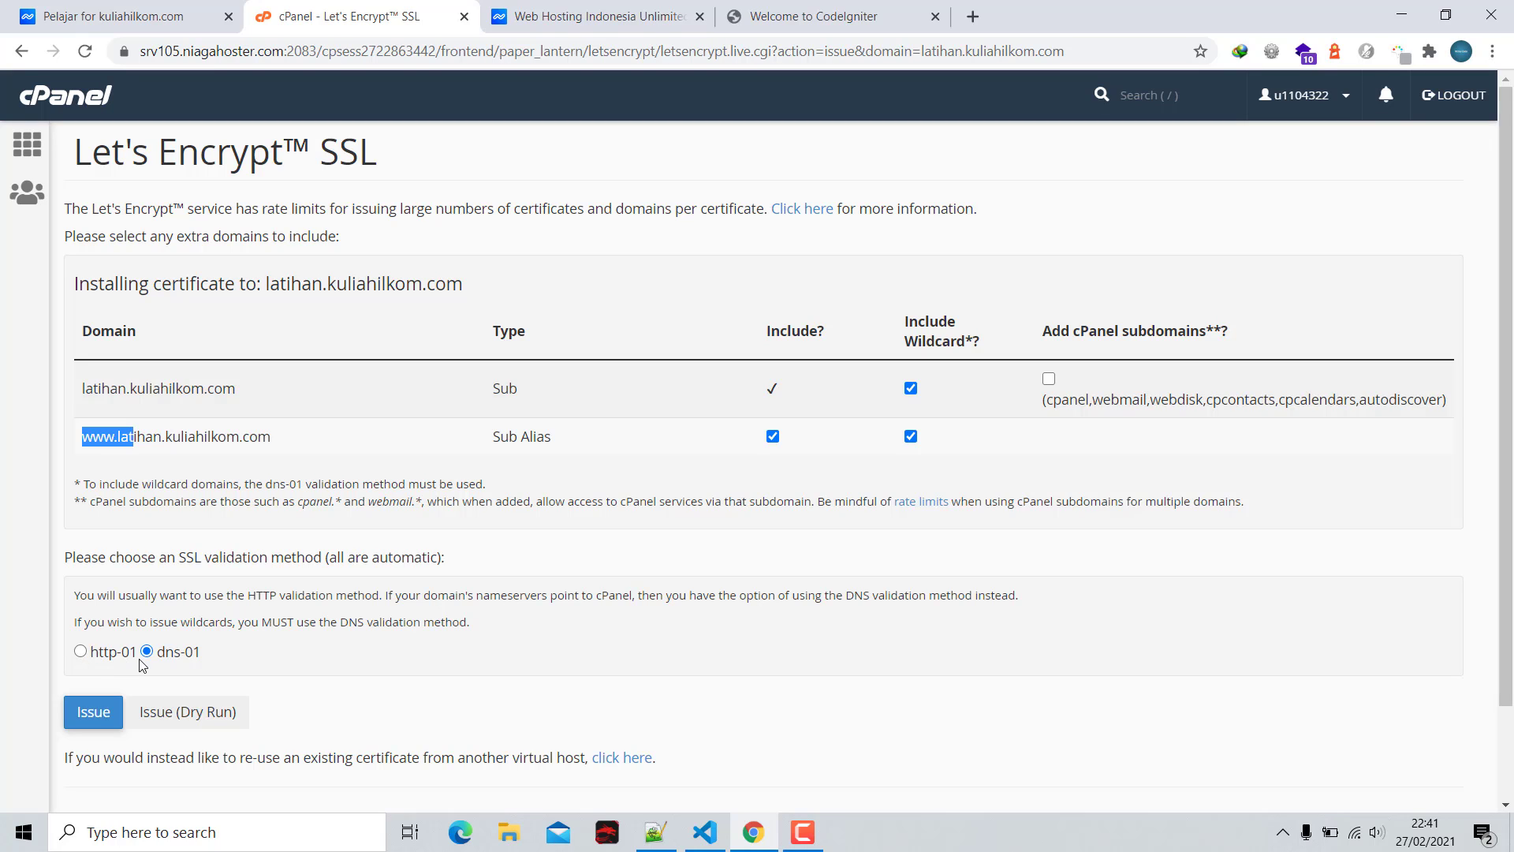
click(98, 722)
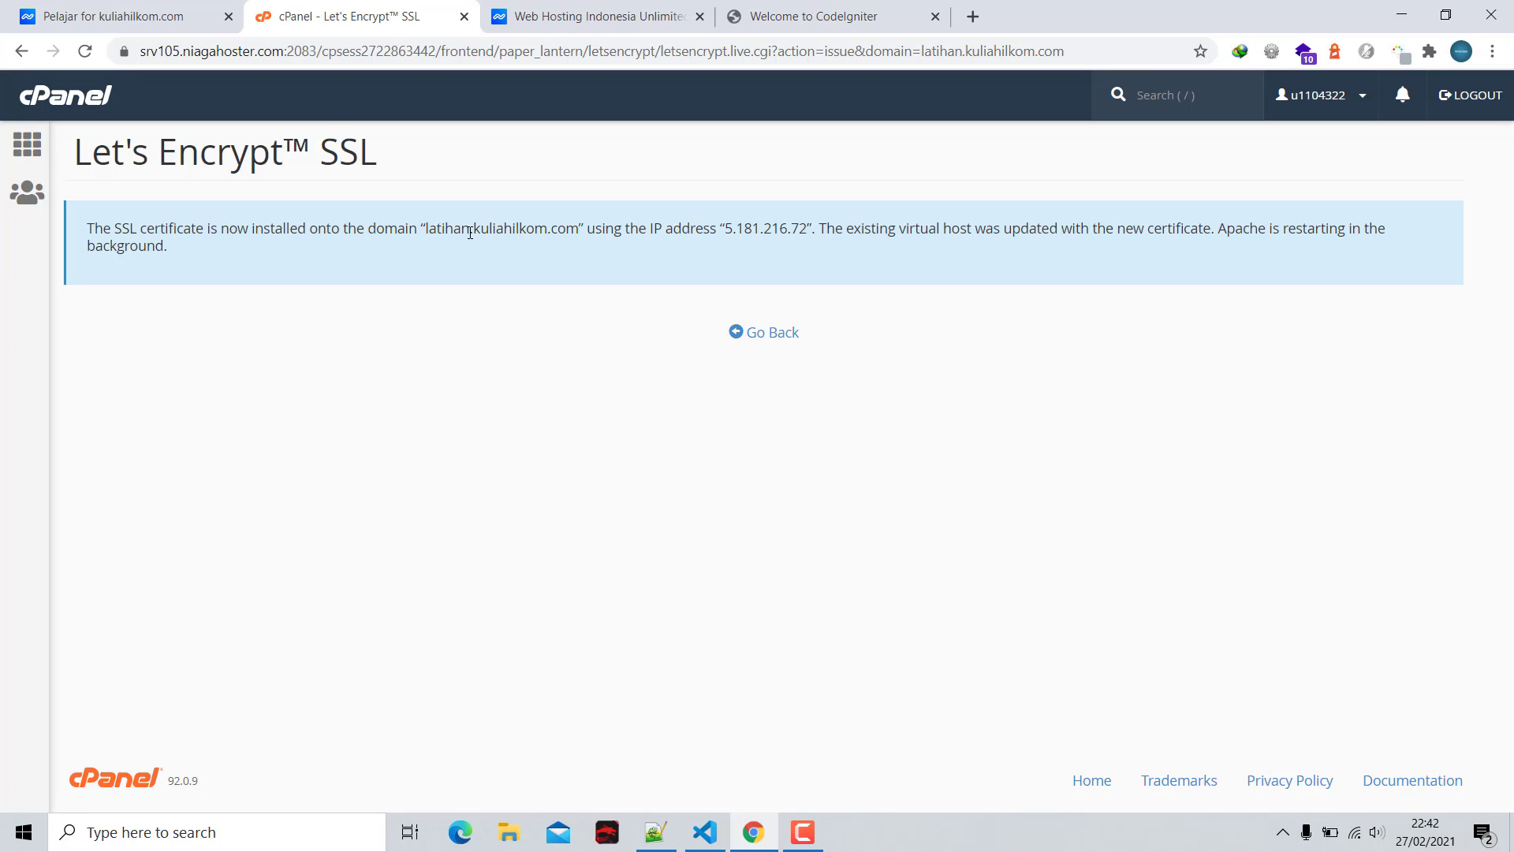
Check the IP address in the certificate installation message and return to the cPanel main page
drag(732, 230, 808, 230)
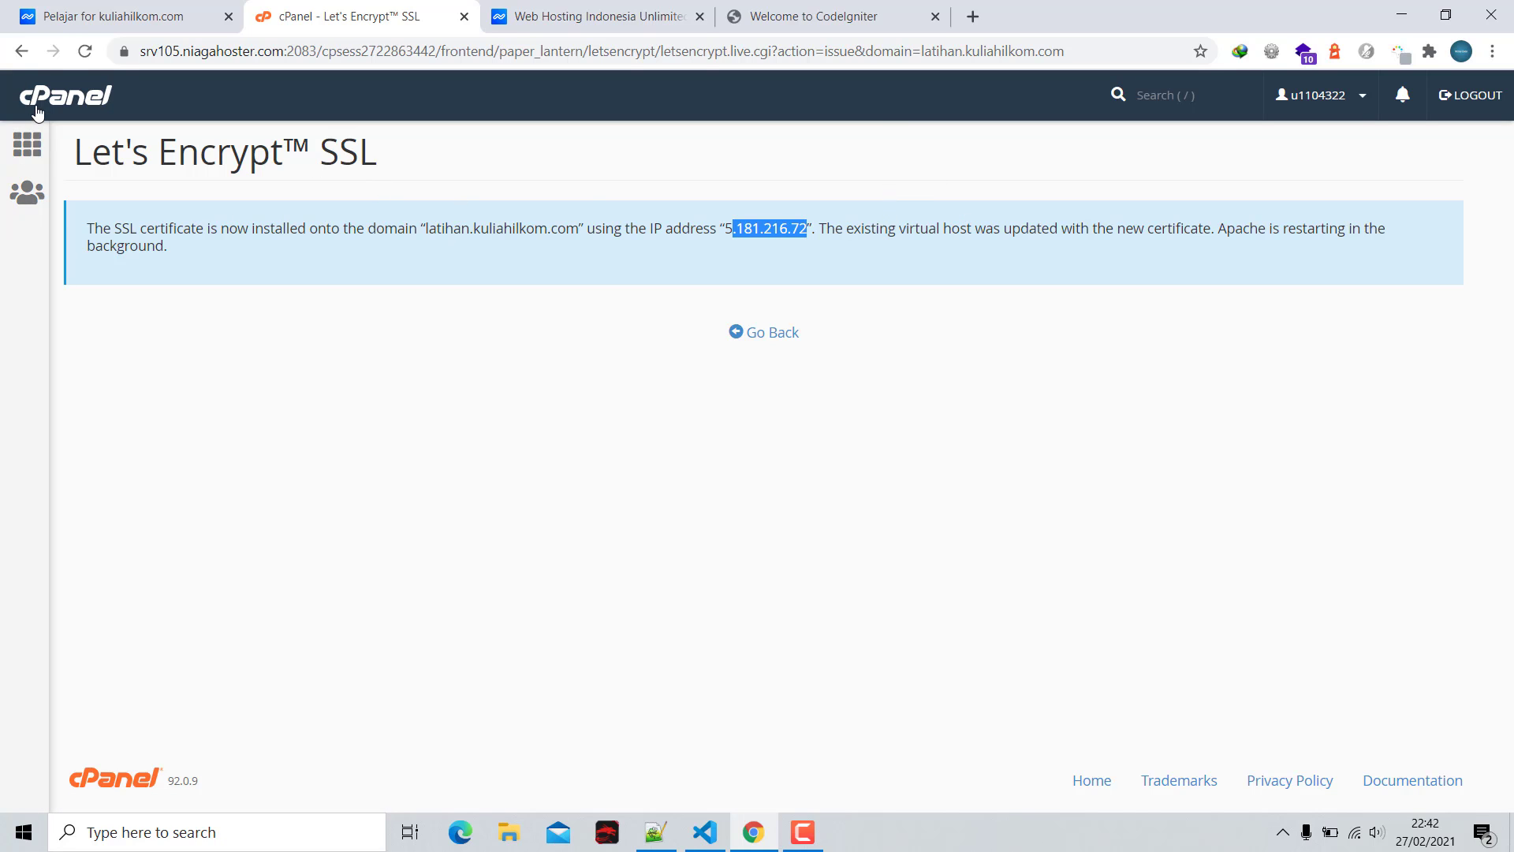
click(65, 104)
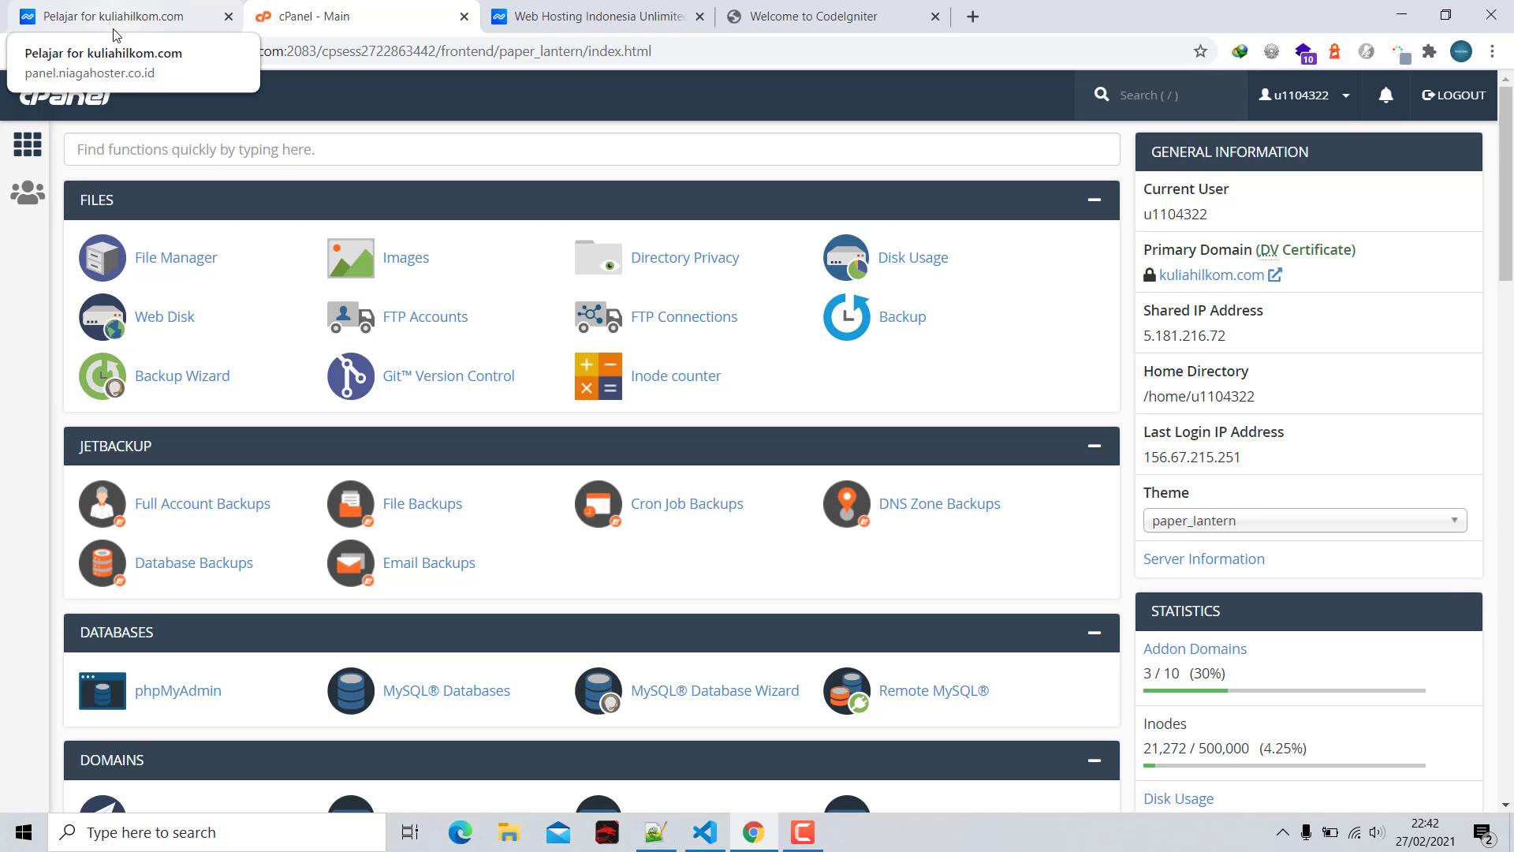
Review the security tools on the cPanel main page and check the connection security of latihan.kuliahilkom.com in its open page
scroll(136, 468, down, 10)
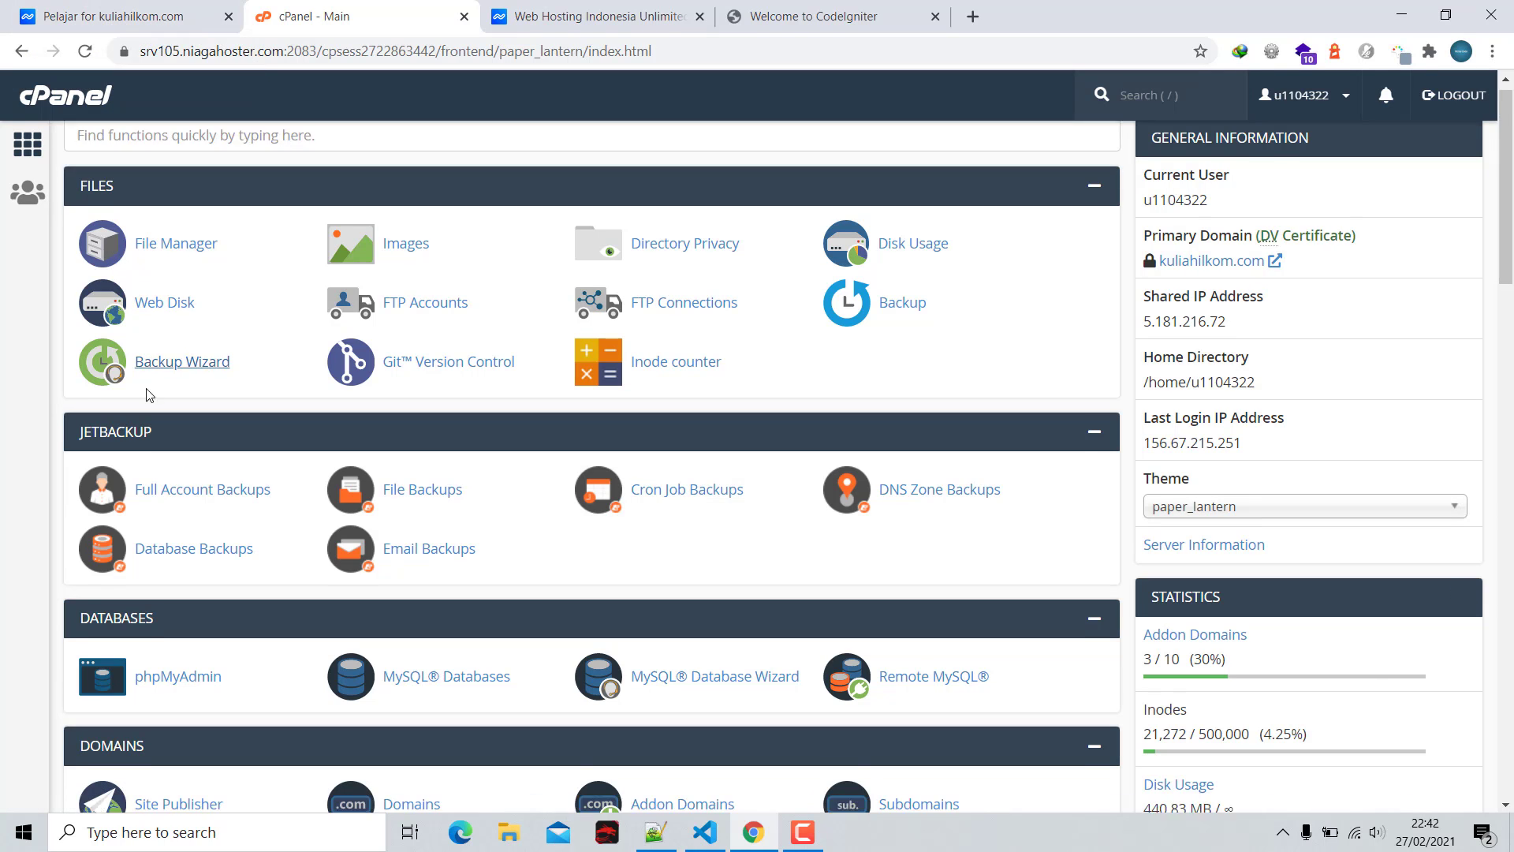
scroll(136, 468, down, 3)
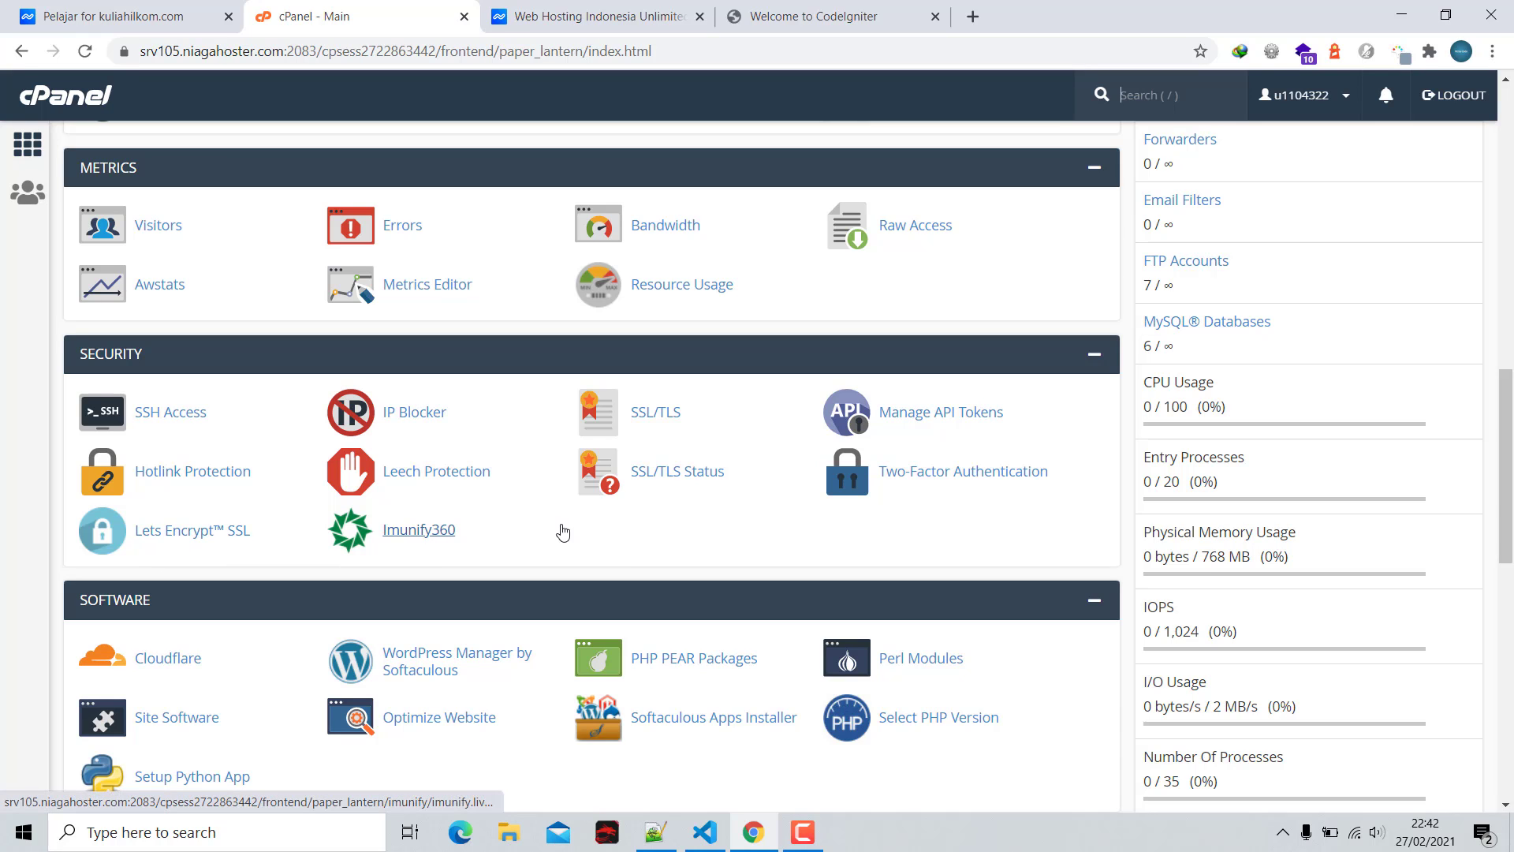
click(805, 17)
click(386, 51)
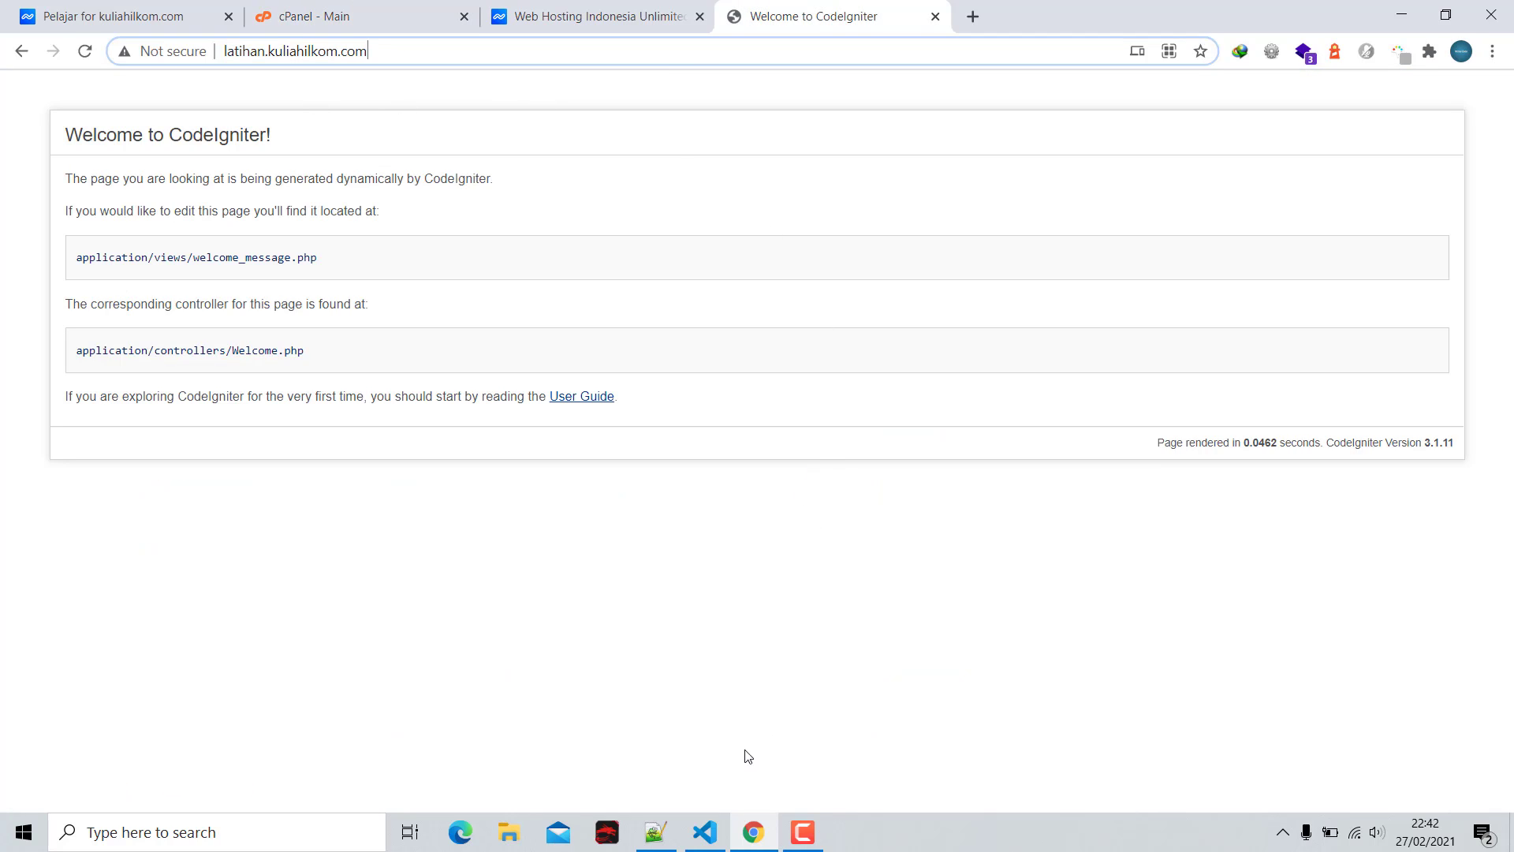
click(394, 19)
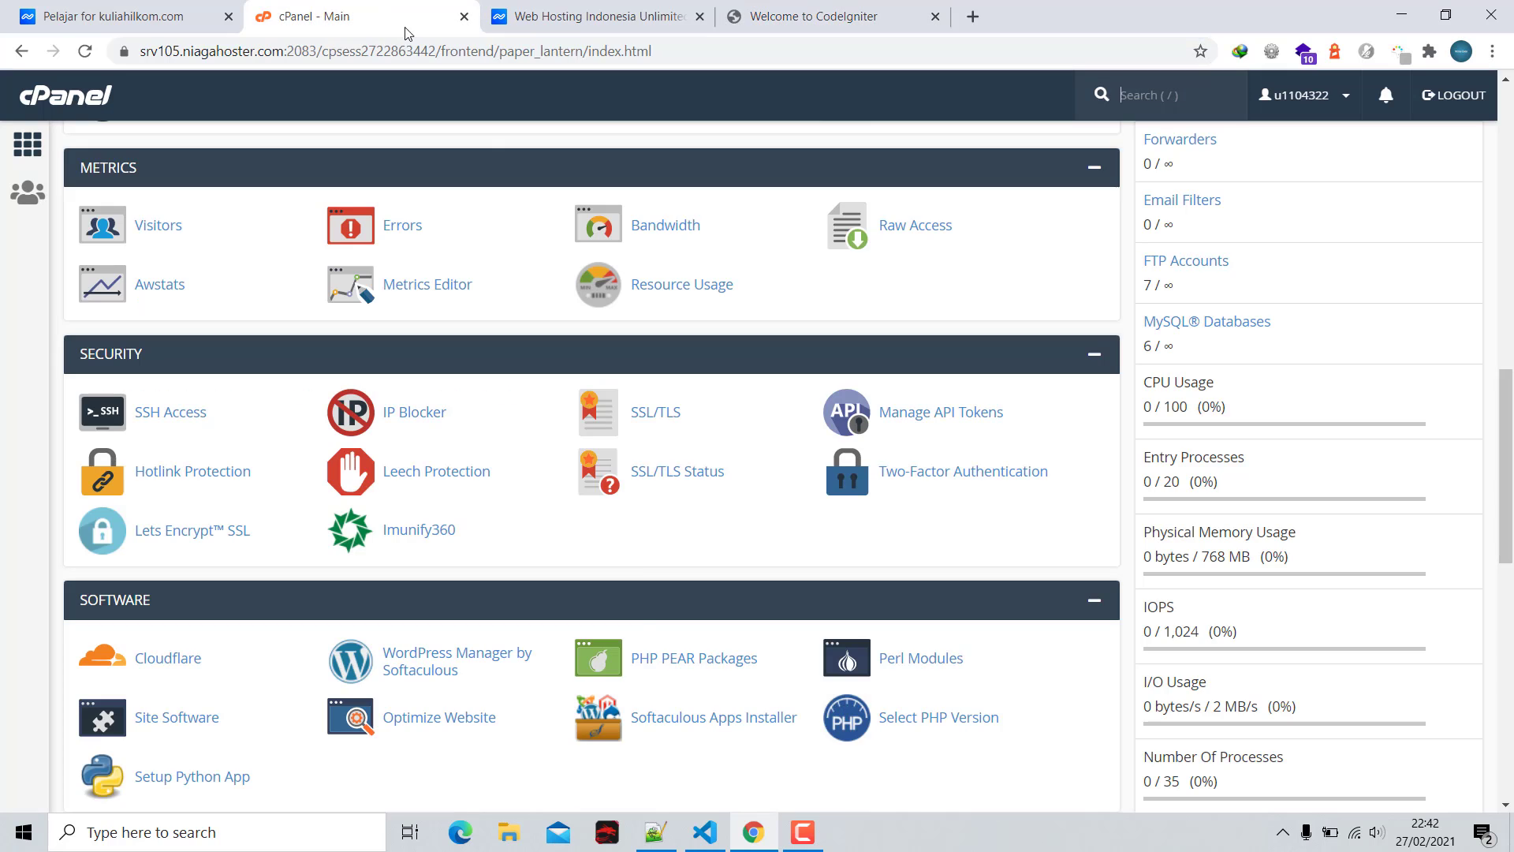
Switch to Visual Studio Code, close sftp.json and check the base_url value in config.php
click(704, 832)
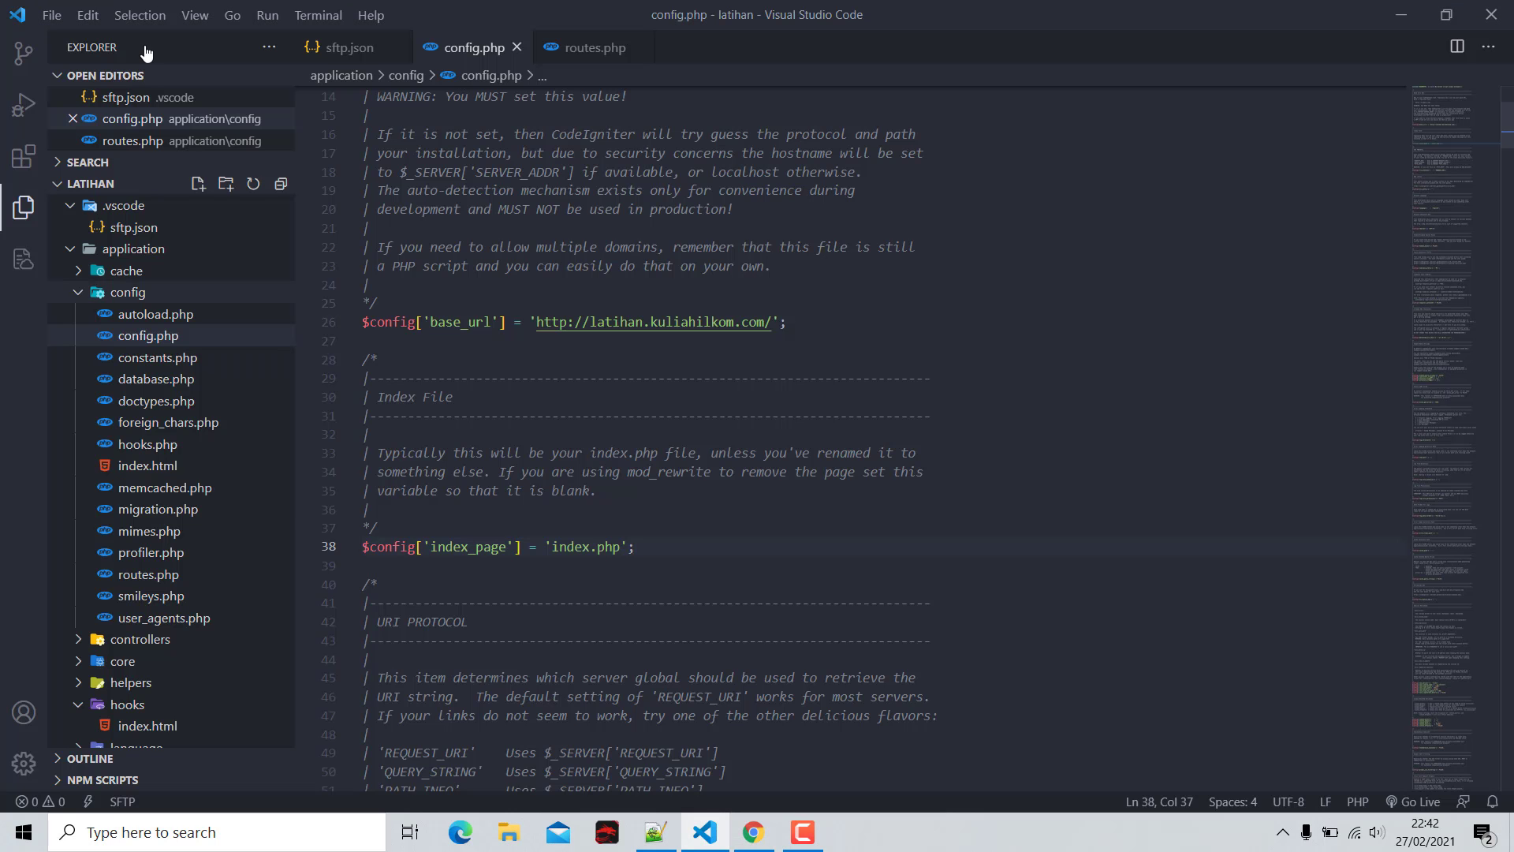
click(398, 48)
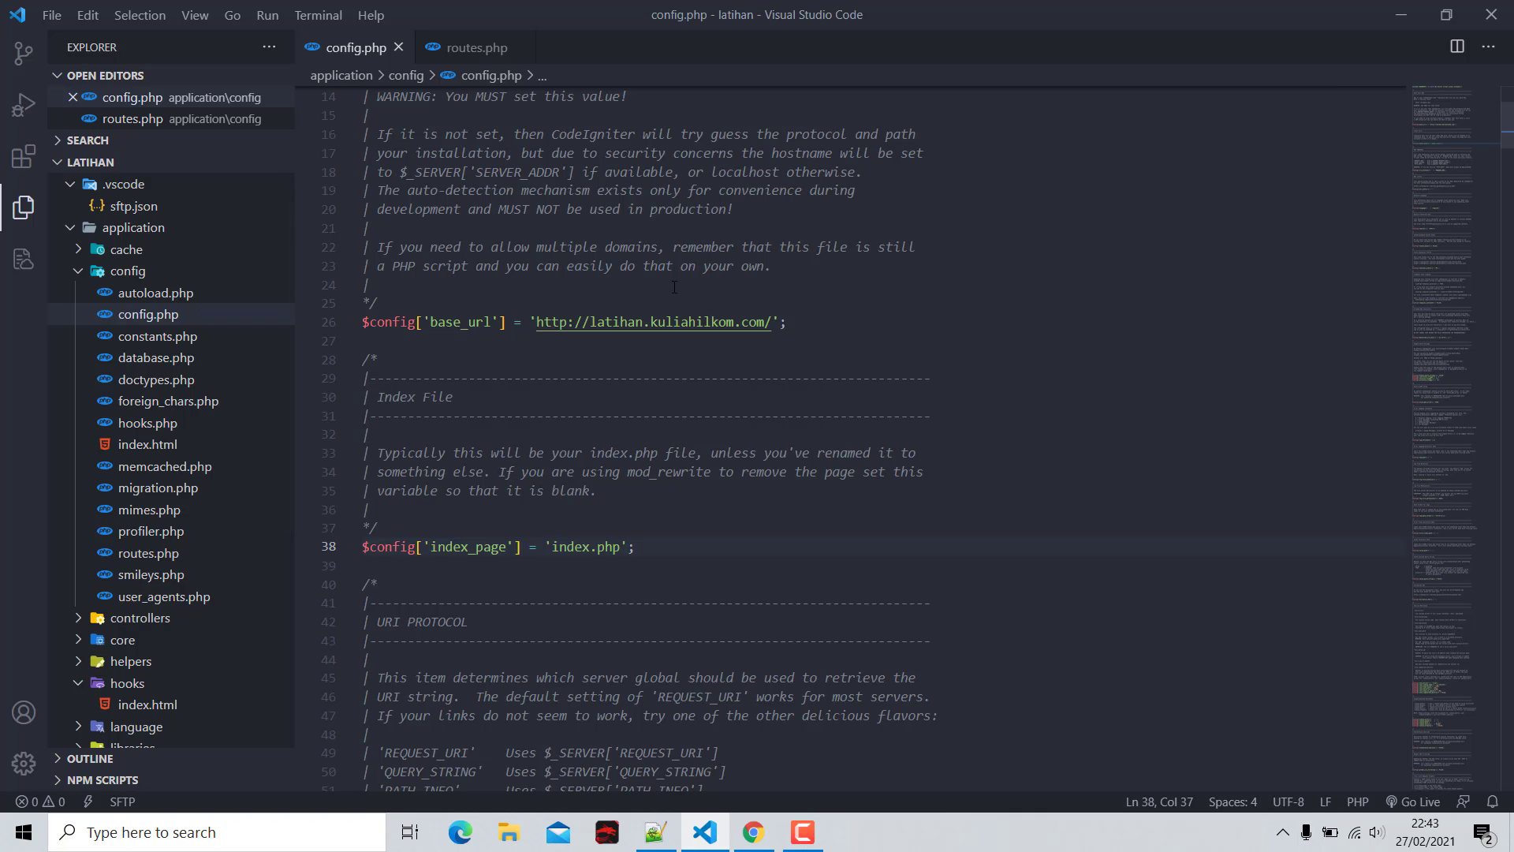
drag(530, 322, 784, 326)
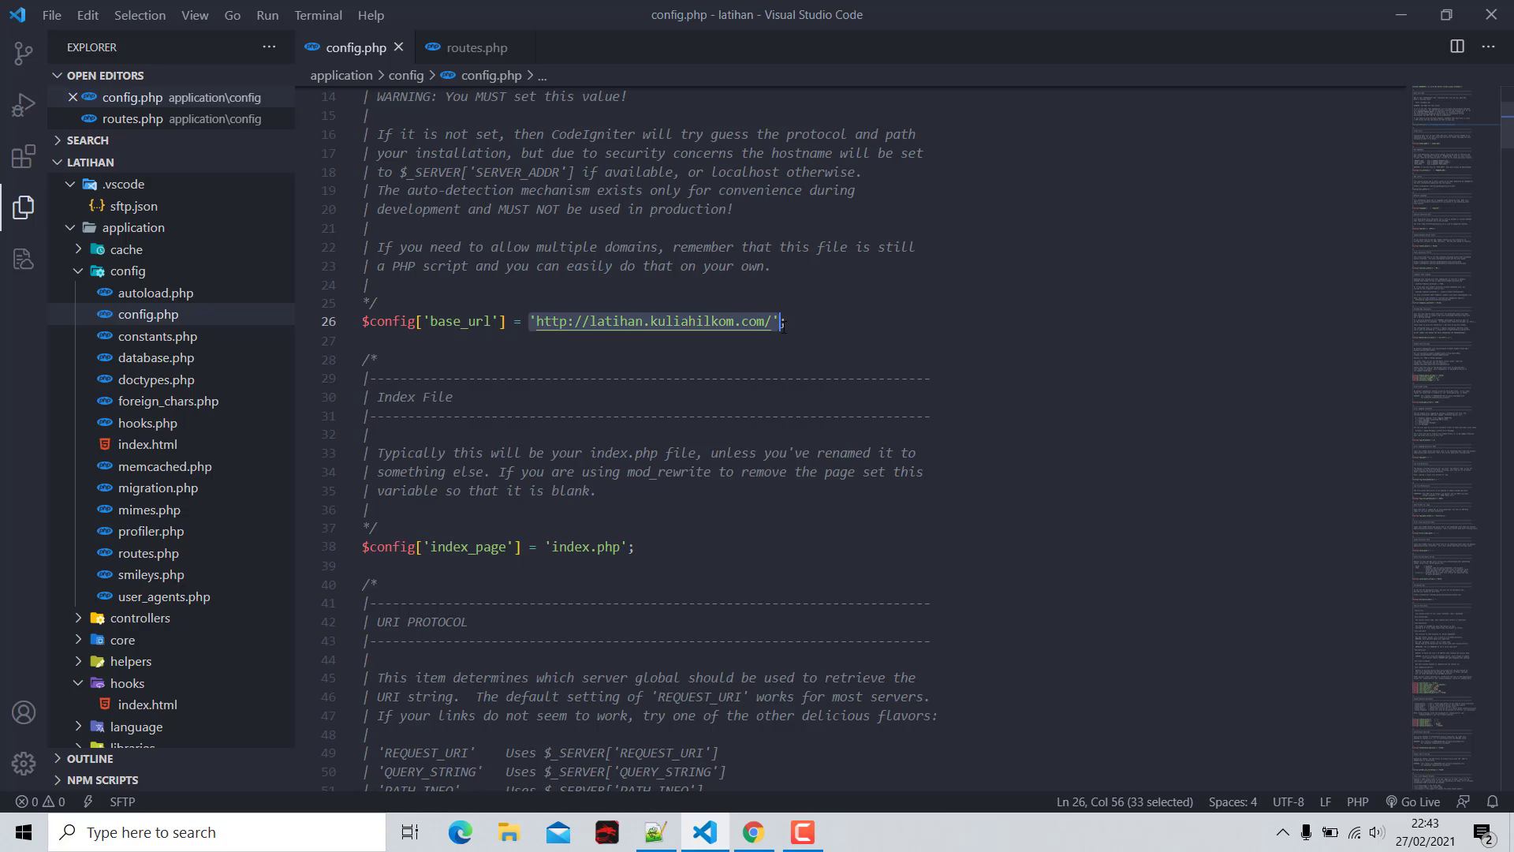
Open routes.php and autoload.php from the config folder and review the route settings and autoloaded libraries
click(474, 47)
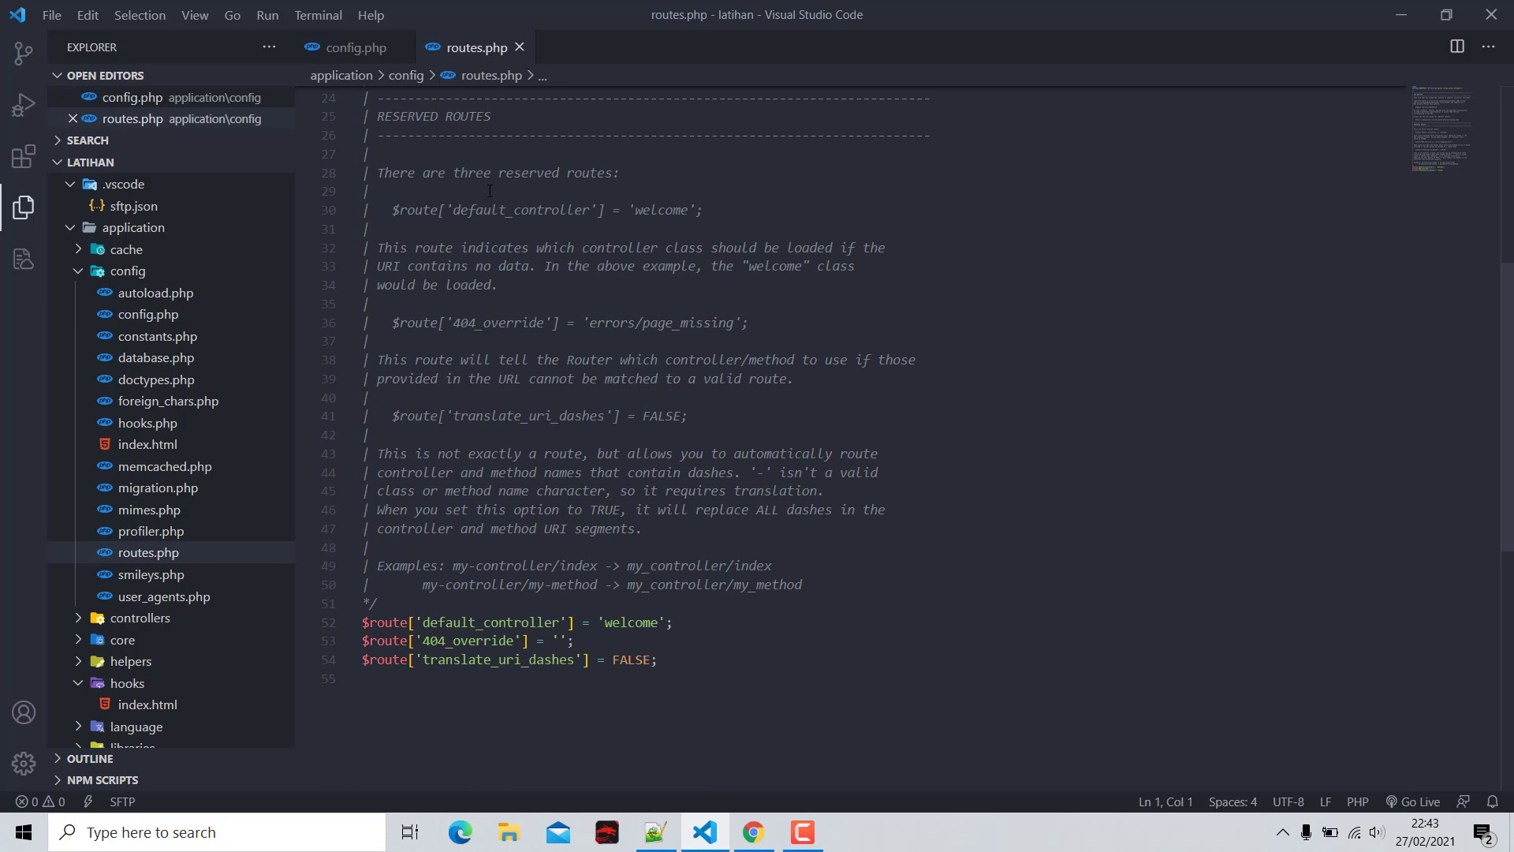
click(150, 294)
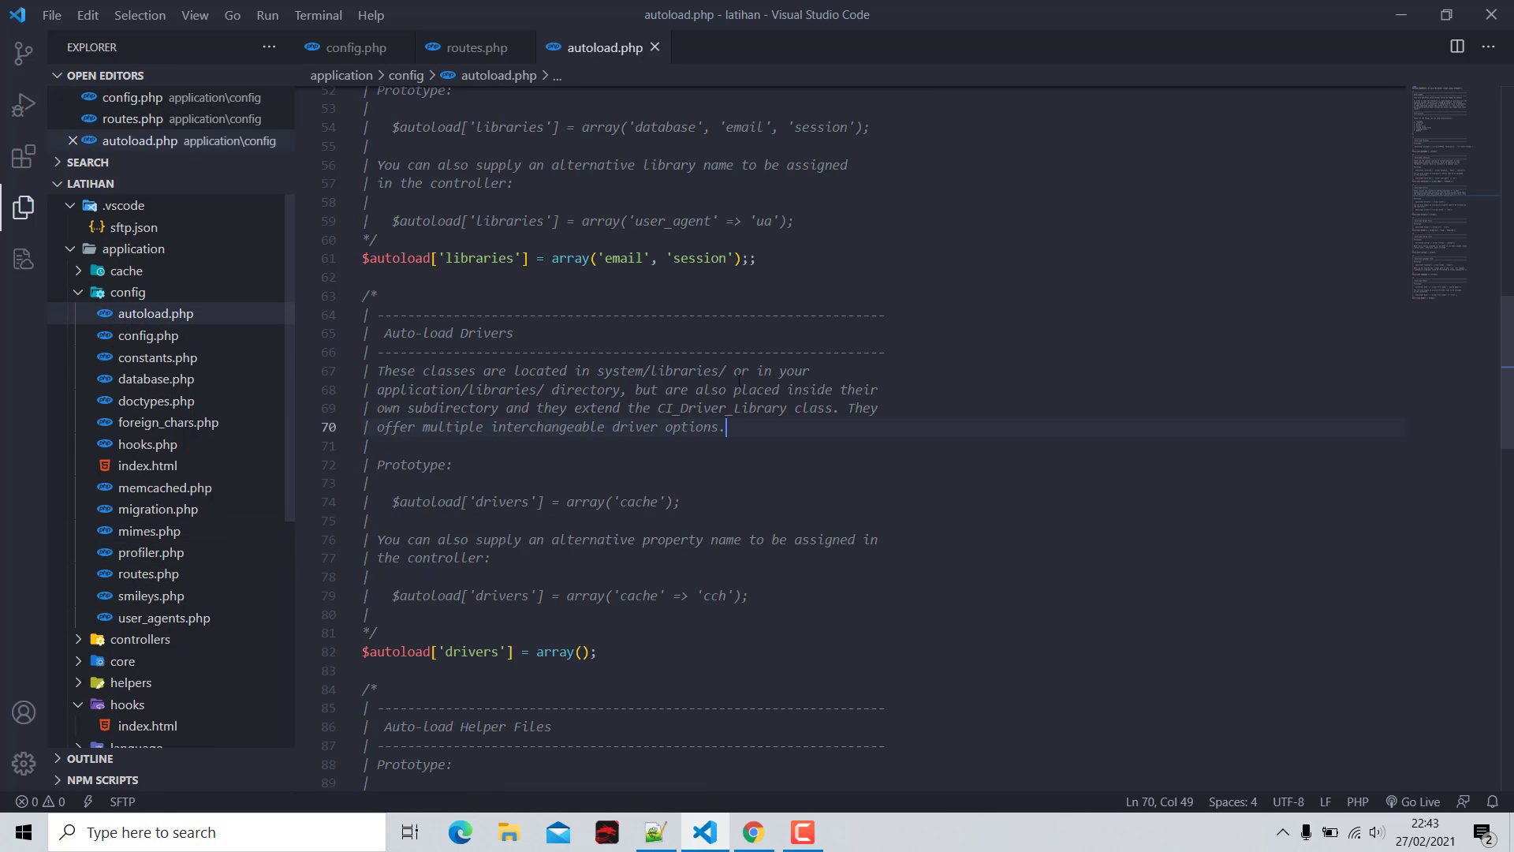
scroll(572, 505, down, 3)
scroll(573, 505, down, 2)
scroll(621, 394, up, 6)
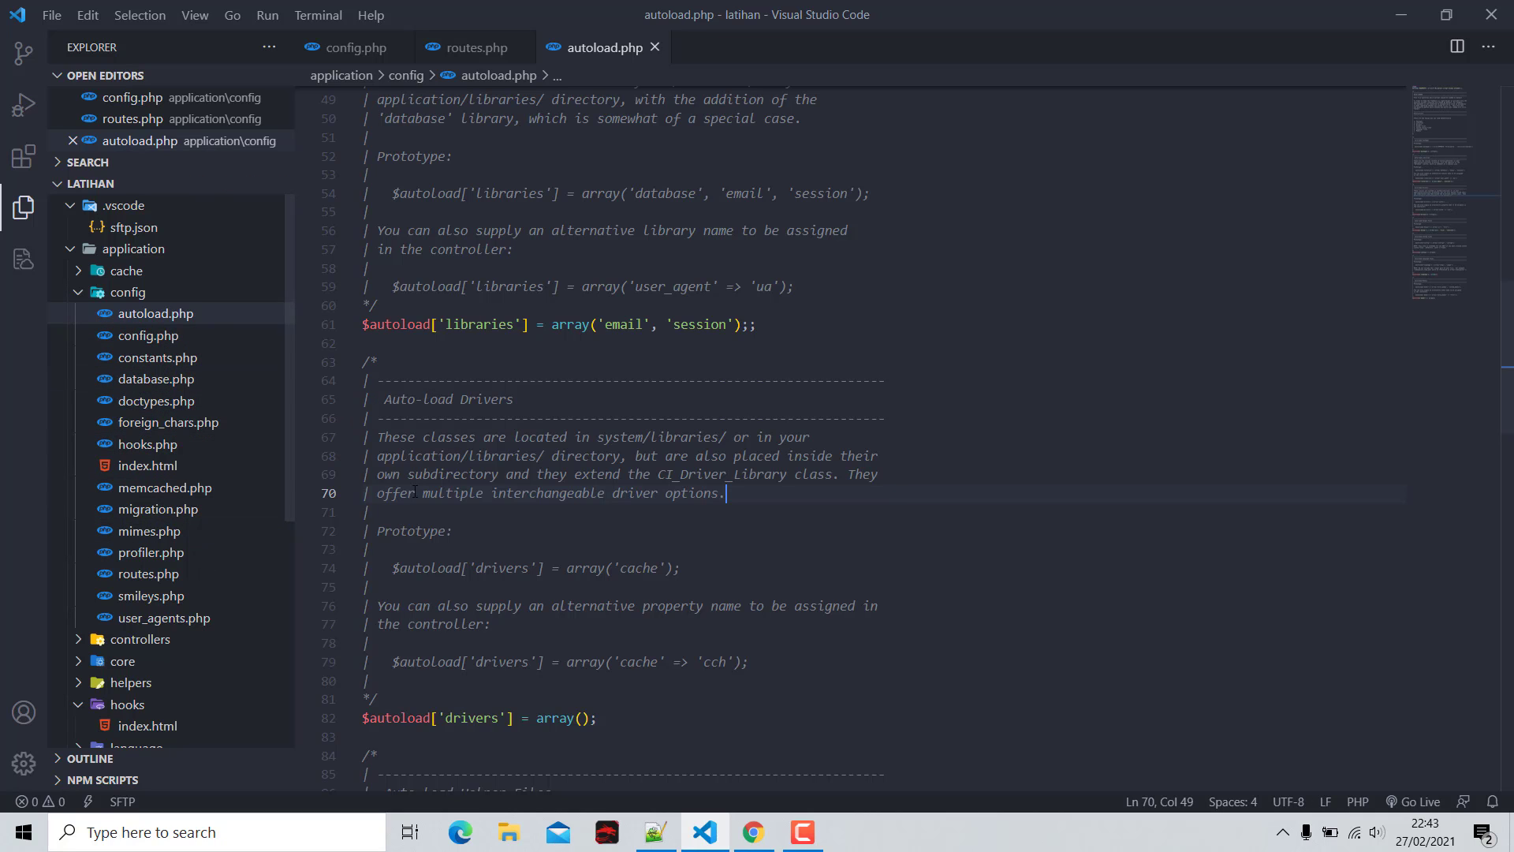
Switch to Notepad++ and compare the redirect_ssl function in ssl.php with the hook definition in hooks.php
click(655, 832)
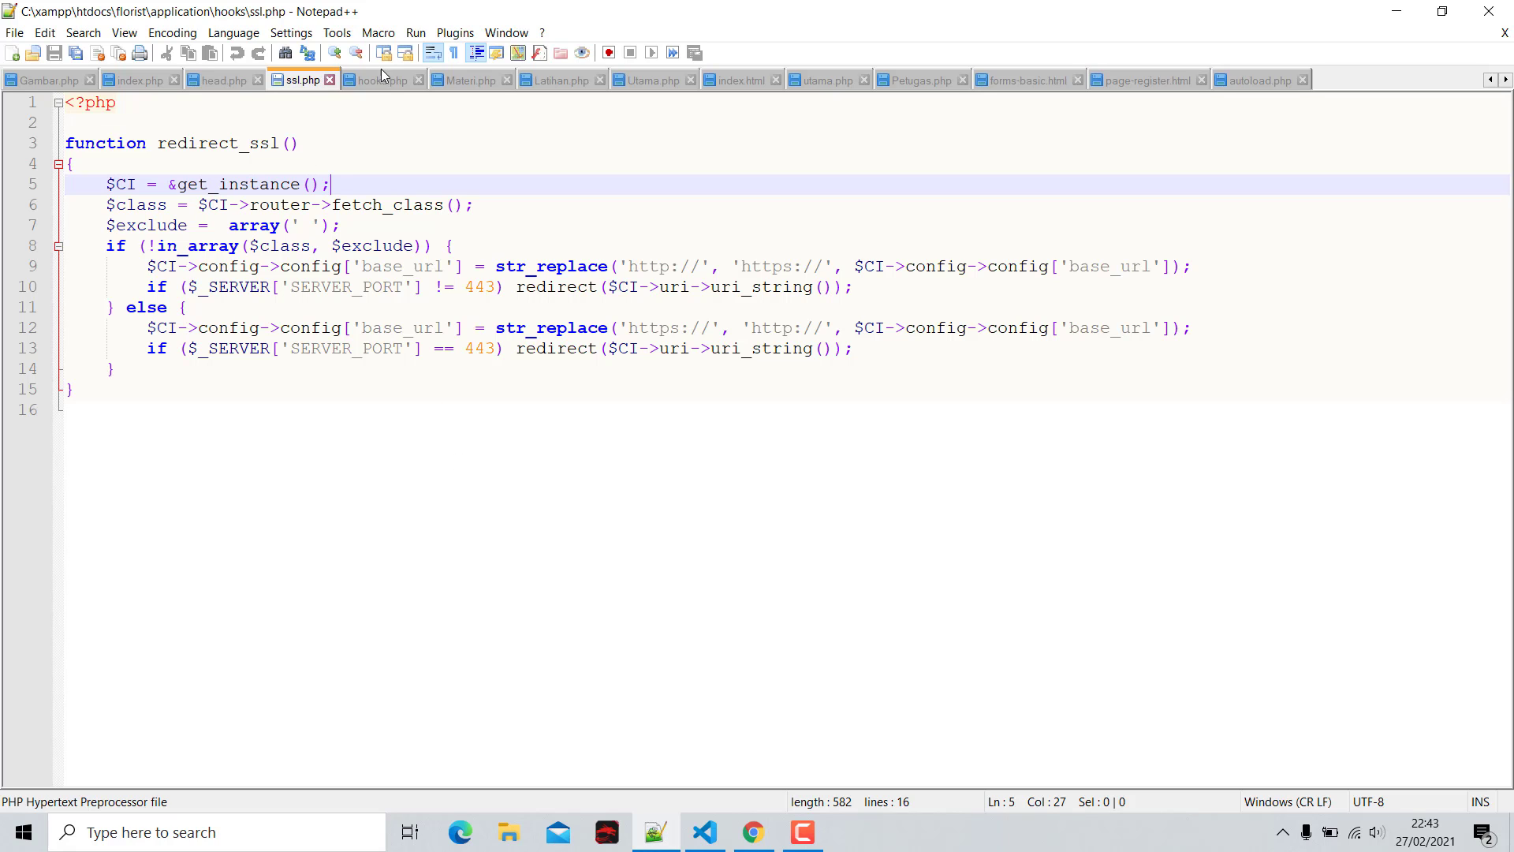
click(399, 89)
click(303, 88)
click(371, 87)
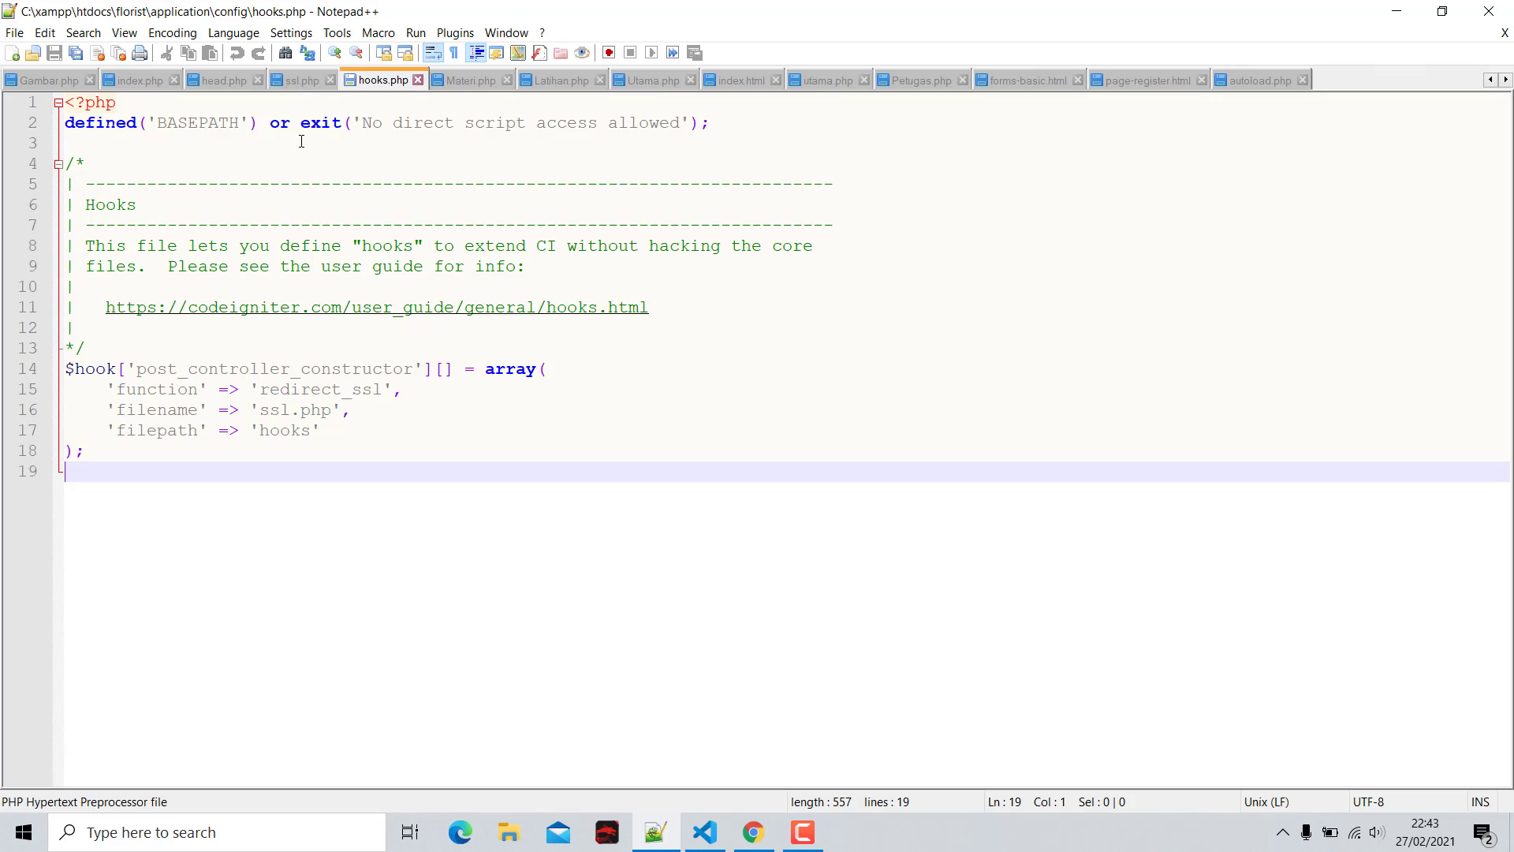
click(302, 80)
click(387, 81)
Select the hook code in hooks.php from its closing line up to the opening PHP tag for copying
drag(93, 460, 66, 102)
click(66, 102)
right_click(60, 108)
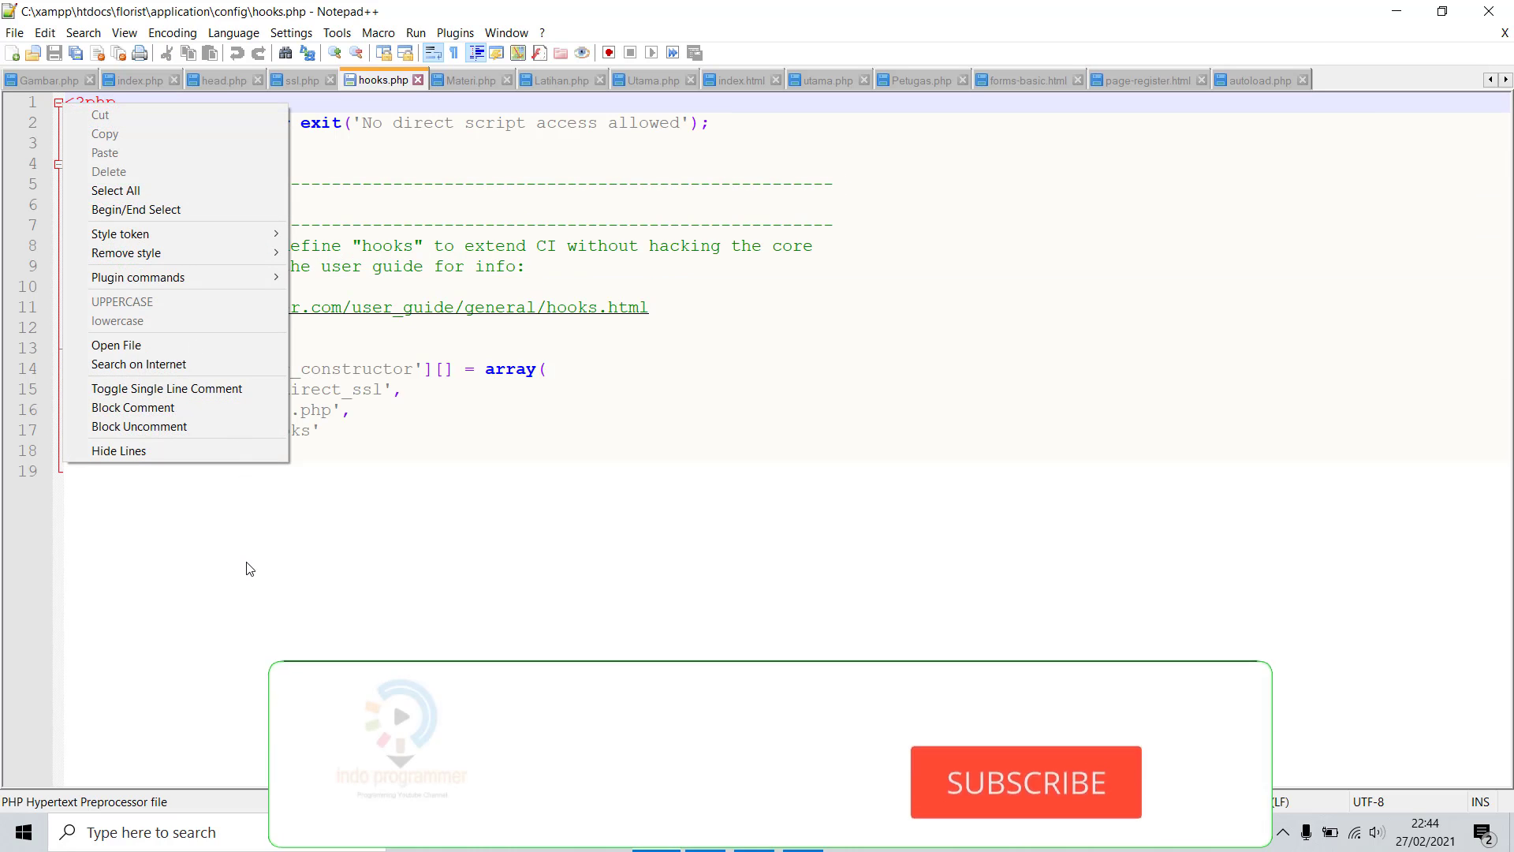